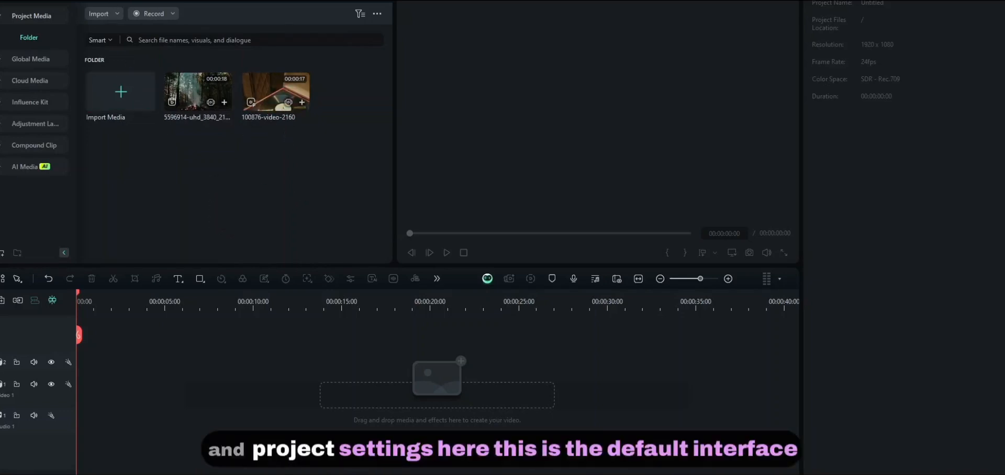
- Set Project Settings to a Custom aspect ratio of 2538 x 1080 at 24 fps
click(89, 1)
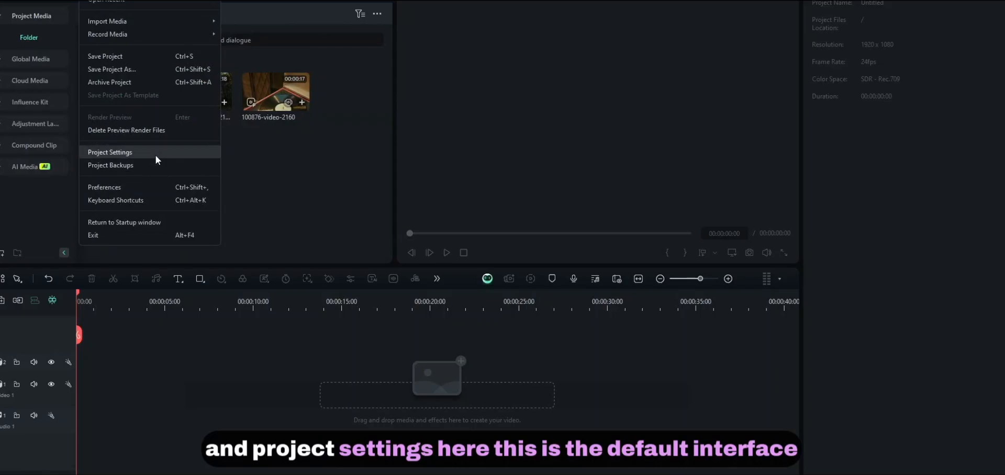
click(155, 155)
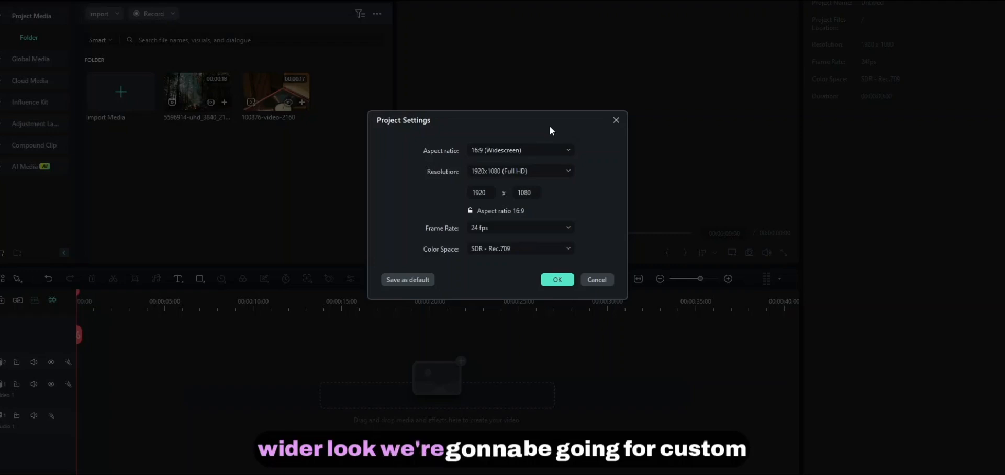
click(555, 149)
click(500, 298)
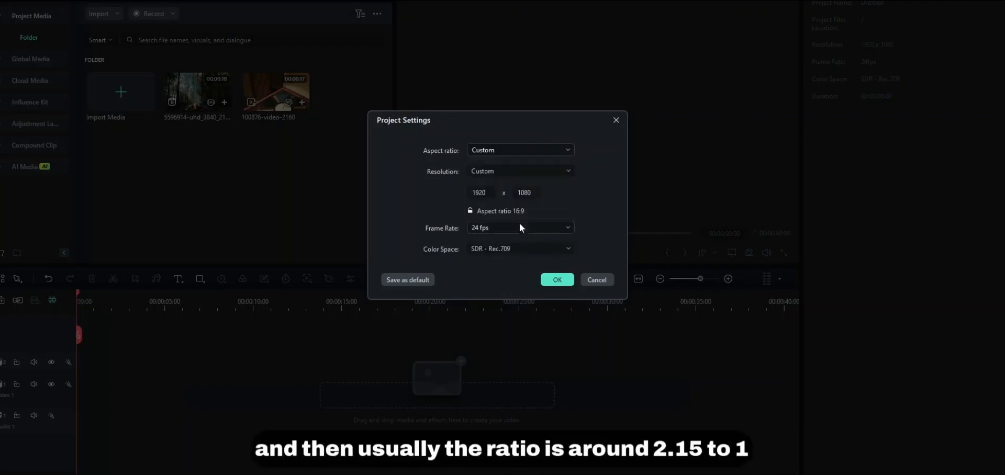
double_click(478, 192)
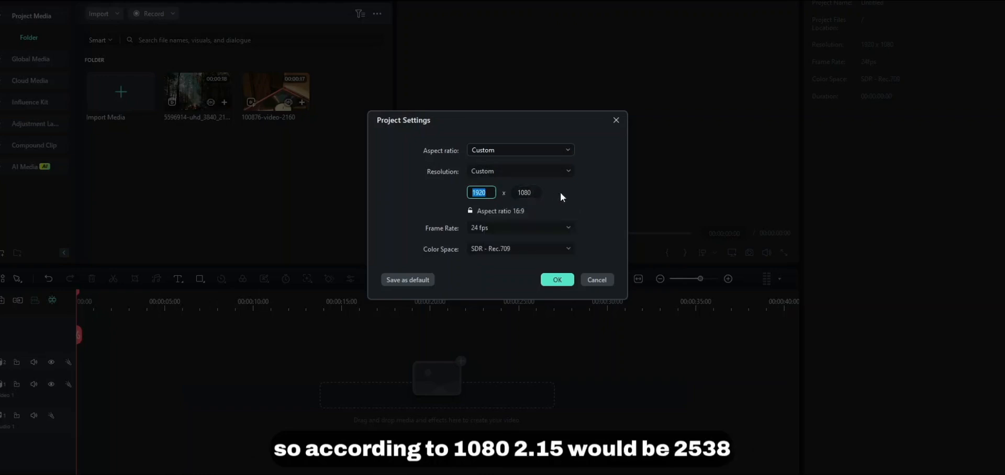
text(2533)
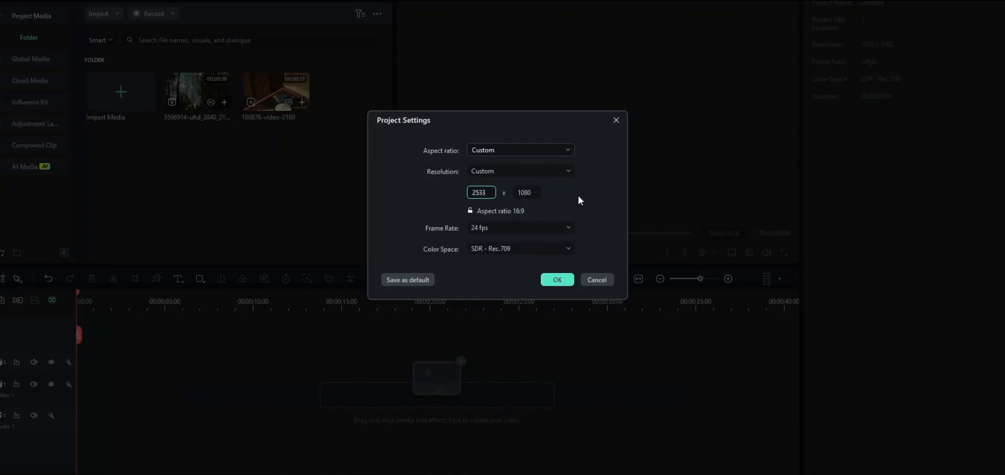
key(BackSpace)
text(8)
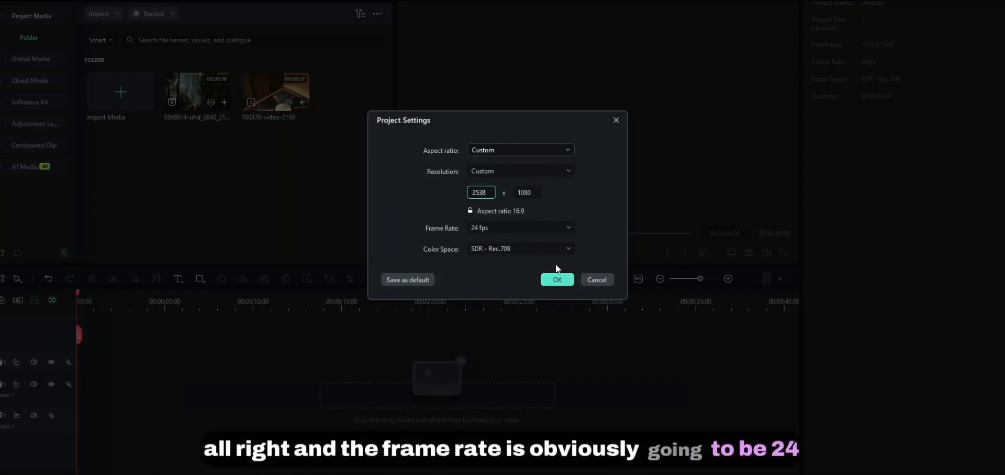
click(488, 229)
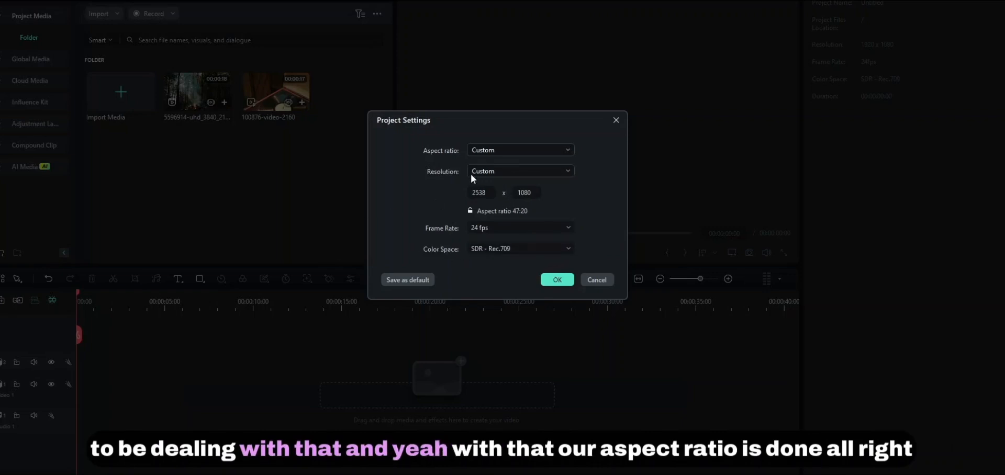
click(558, 280)
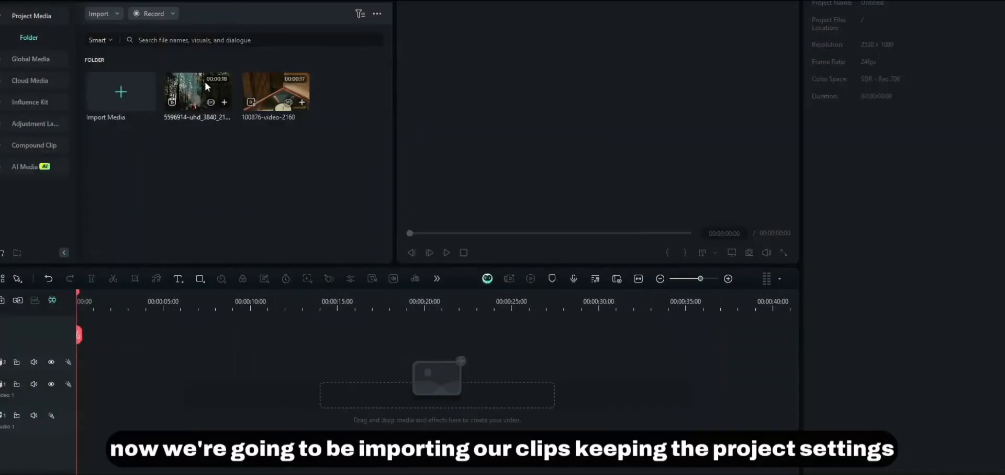
- Place the forest campfire clip, then the record player clip, on Video 1, keeping 2538 x 1080 24fps settings
drag(204, 169, 68, 395)
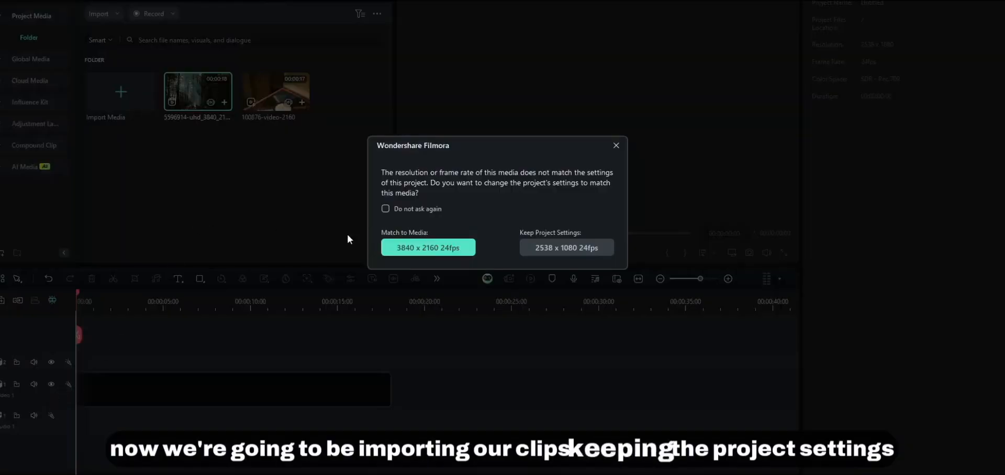
click(544, 249)
drag(262, 99, 396, 392)
click(577, 249)
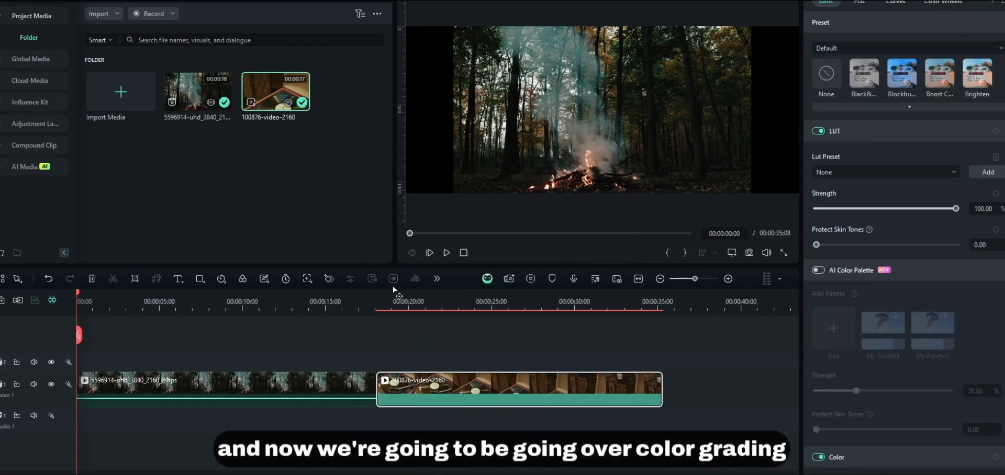
click(192, 2)
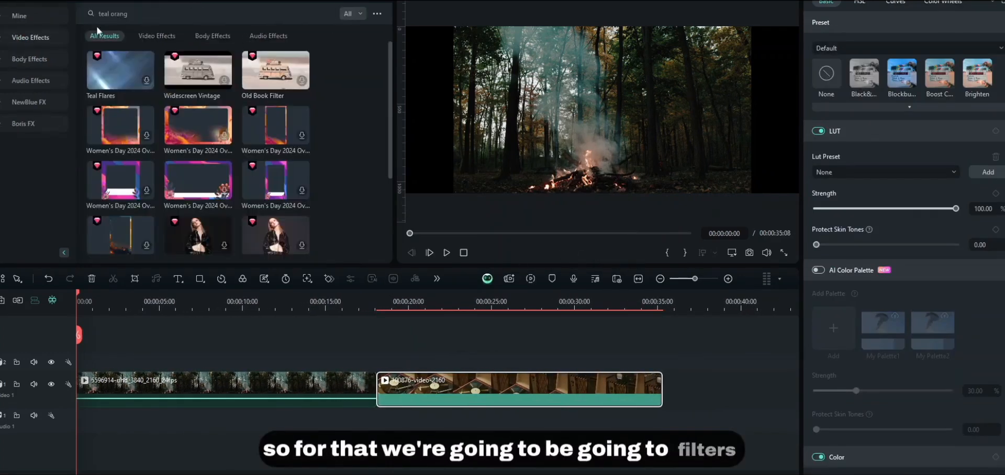
- Drag the downloaded Teal Orange filter onto track 2 and stretch it across both clips
click(243, 5)
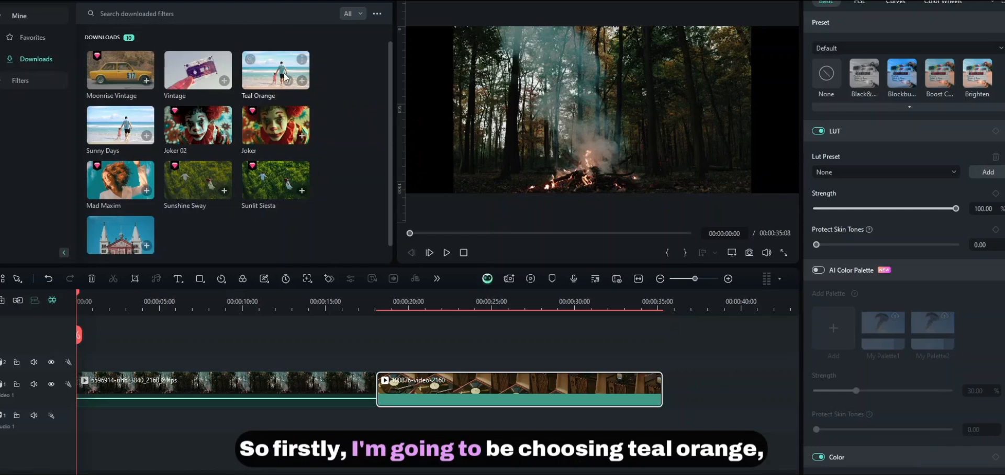
drag(286, 77, 79, 361)
drag(158, 362, 662, 361)
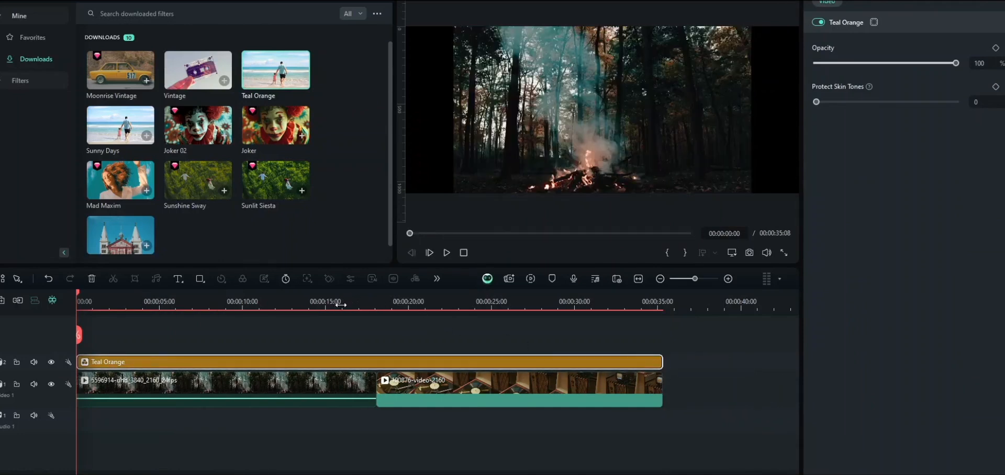
drag(353, 302, 367, 301)
click(357, 301)
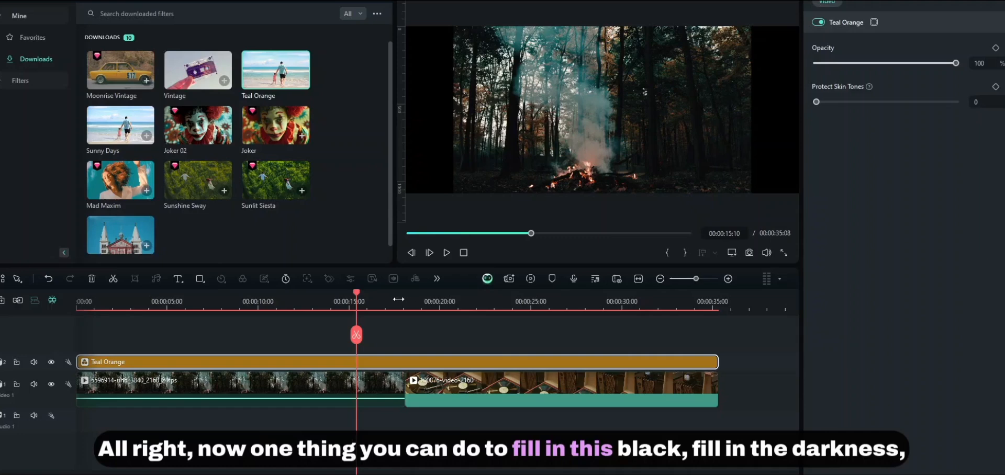
- Apply Crop to Fit to the forest campfire clip and the record player clip
scroll(394, 331, down, 1)
click(360, 382)
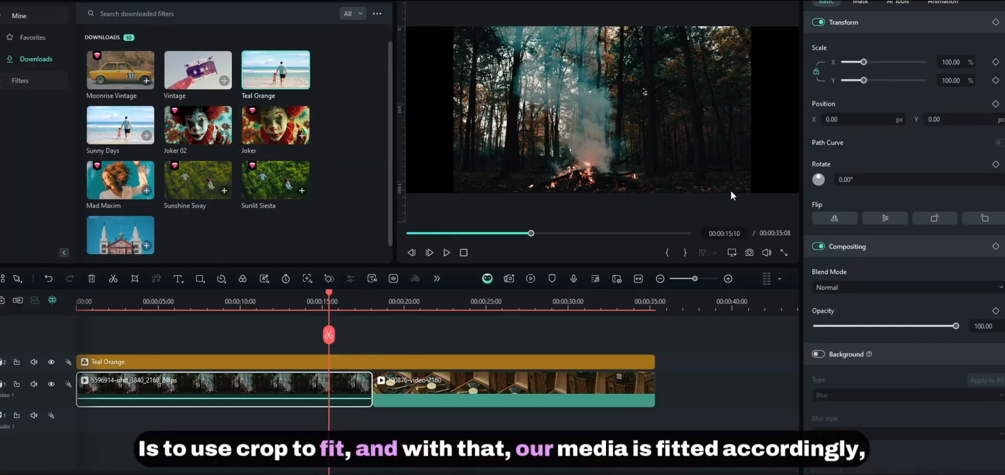
right_click(312, 390)
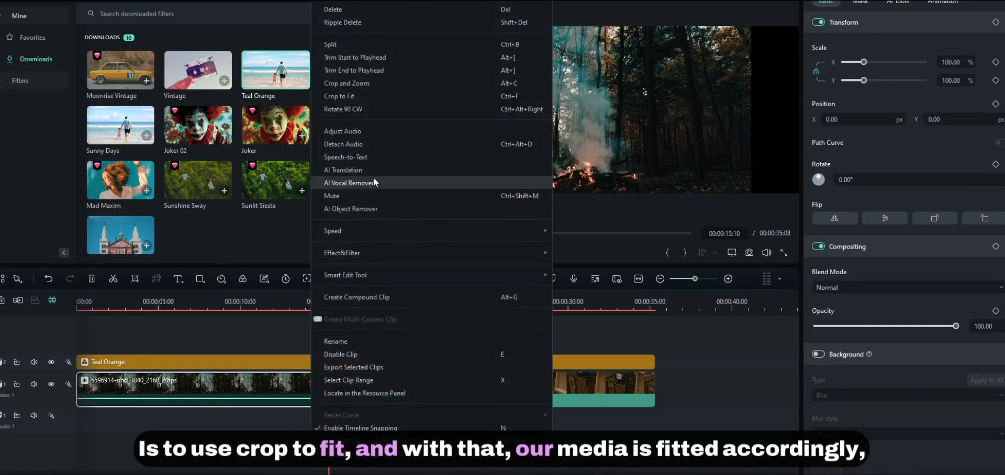
click(368, 96)
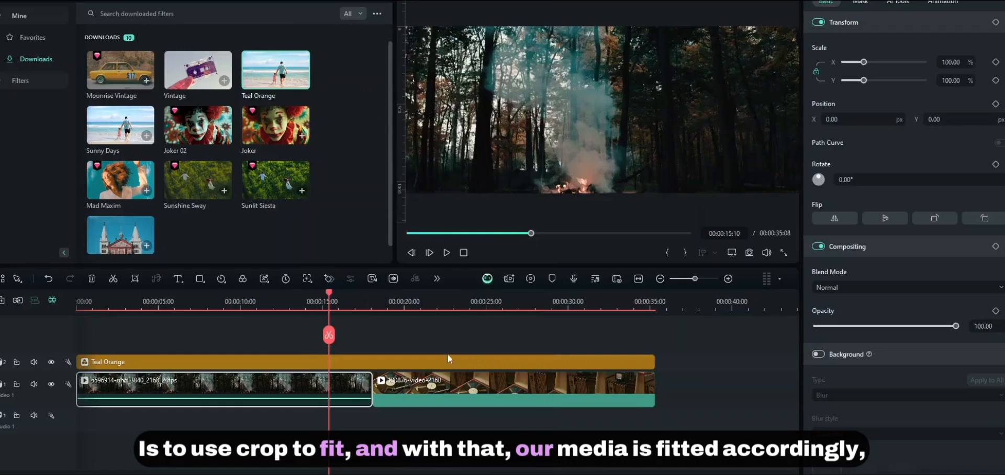
click(447, 391)
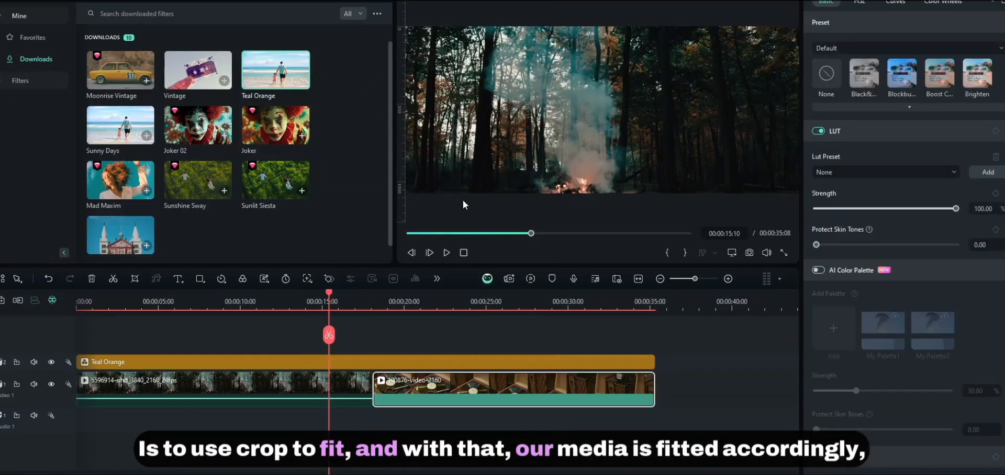
right_click(431, 395)
click(456, 96)
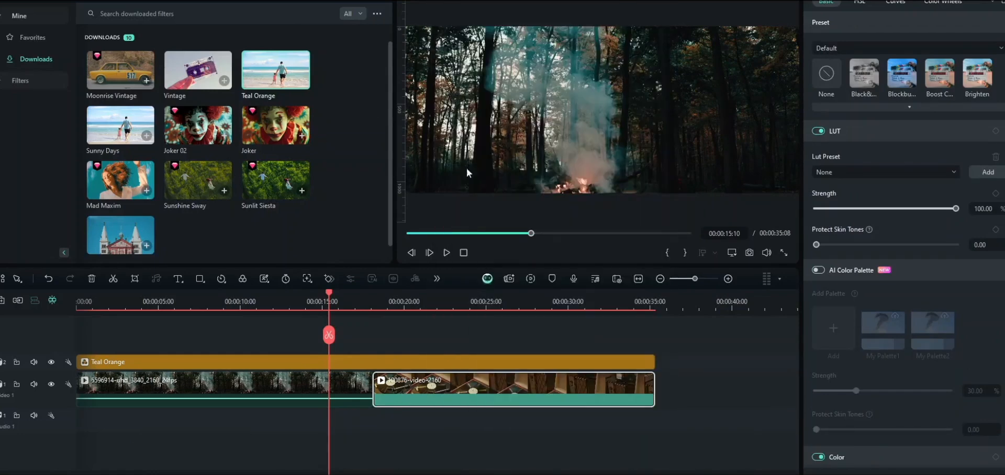
click(451, 302)
drag(453, 300, 374, 339)
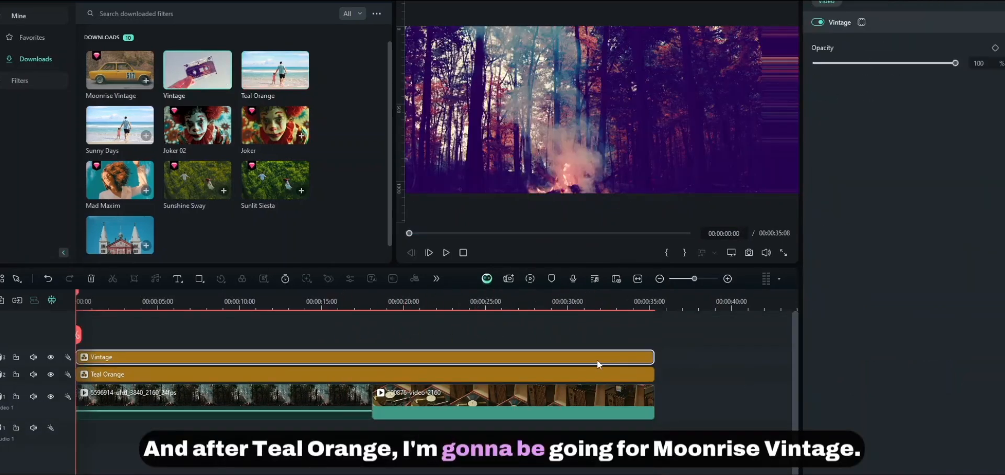
- Replace the Vintage filter with Moonrise Vintage on track 3, stretched to the video's end
key(Delete)
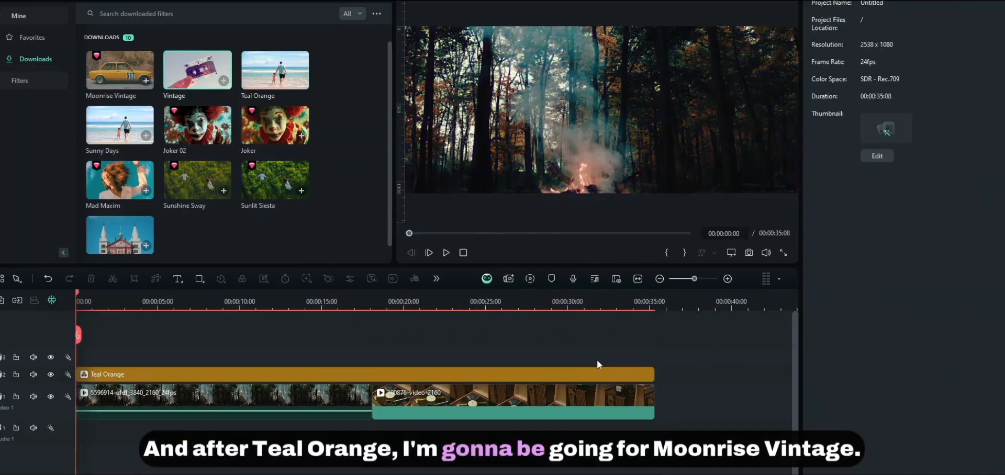
drag(119, 69, 74, 361)
drag(157, 357, 654, 358)
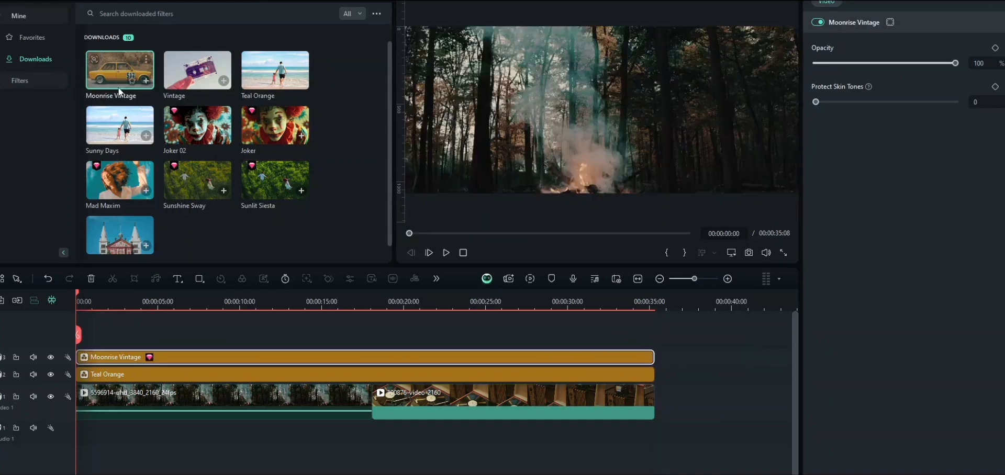
drag(254, 304, 378, 365)
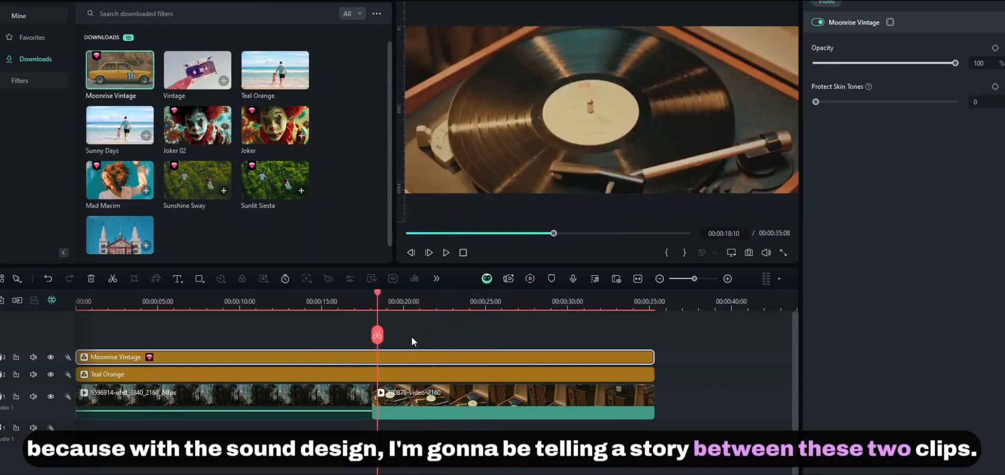
drag(379, 296, 308, 302)
drag(343, 428, 435, 401)
drag(338, 434, 419, 399)
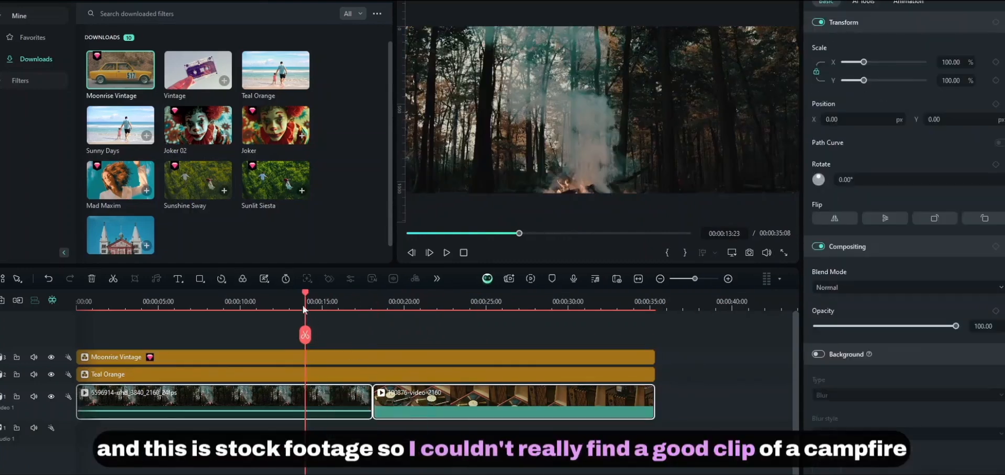
drag(296, 307, 340, 311)
drag(341, 428, 348, 409)
drag(341, 297, 406, 306)
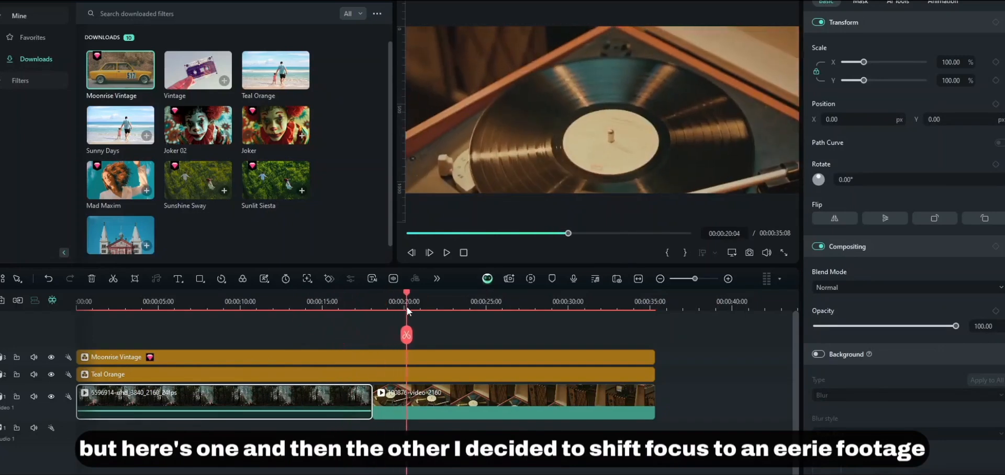
drag(639, 433, 532, 390)
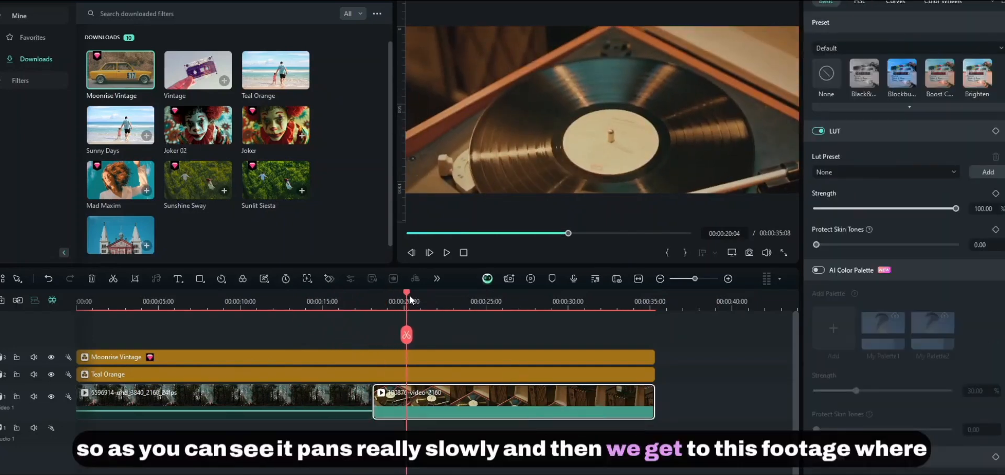
drag(410, 299, 606, 418)
drag(603, 294, 624, 318)
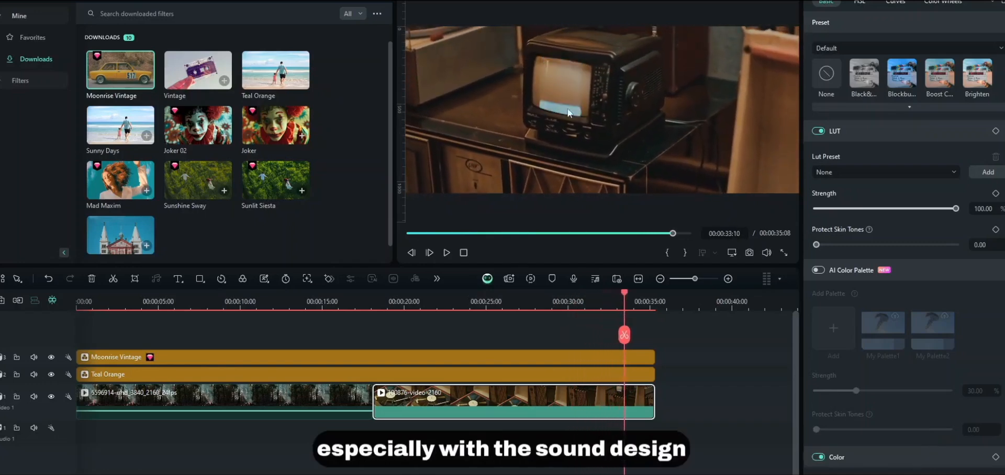
drag(623, 314, 58, 322)
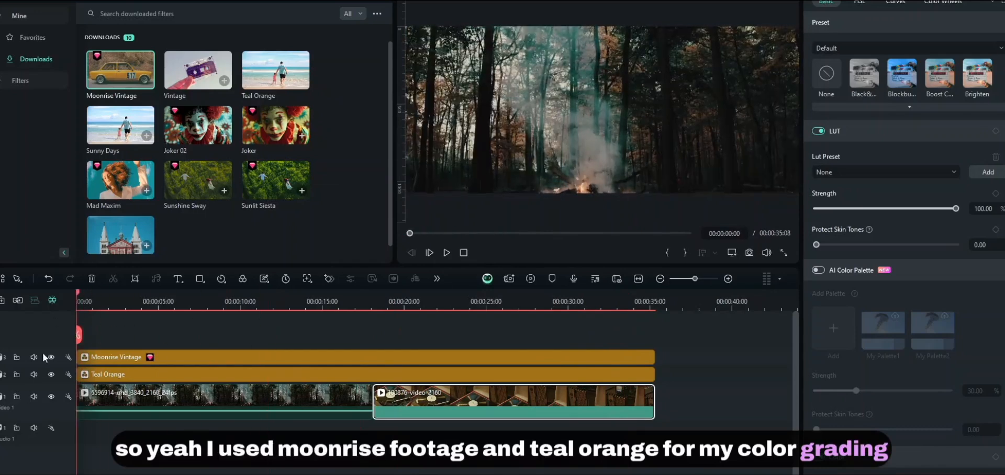
click(158, 358)
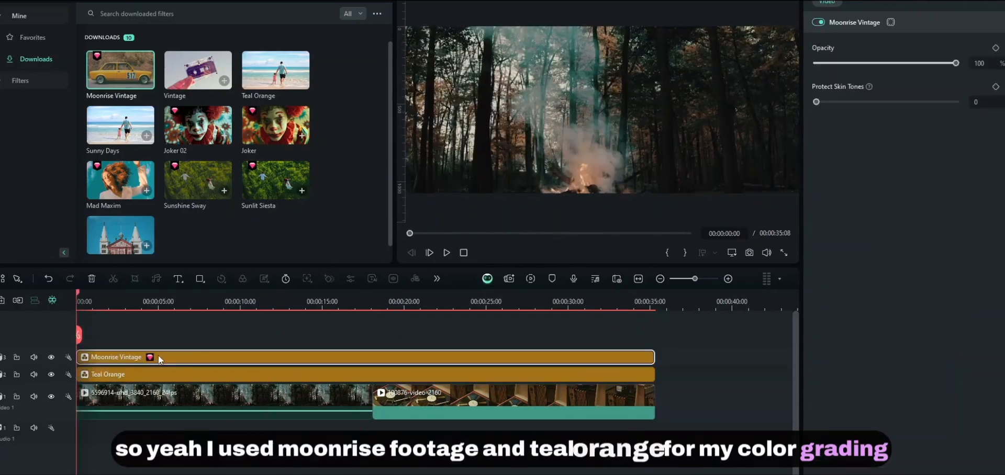
- Hide the Moonrise Vintage track and try the plain Vintage filter at reduced opacity
click(179, 303)
drag(179, 306, 76, 306)
click(51, 357)
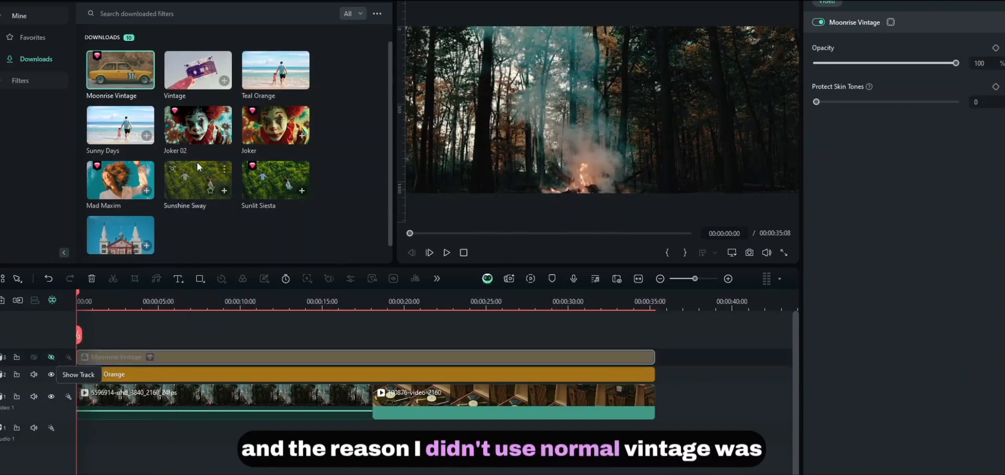
drag(209, 74, 92, 337)
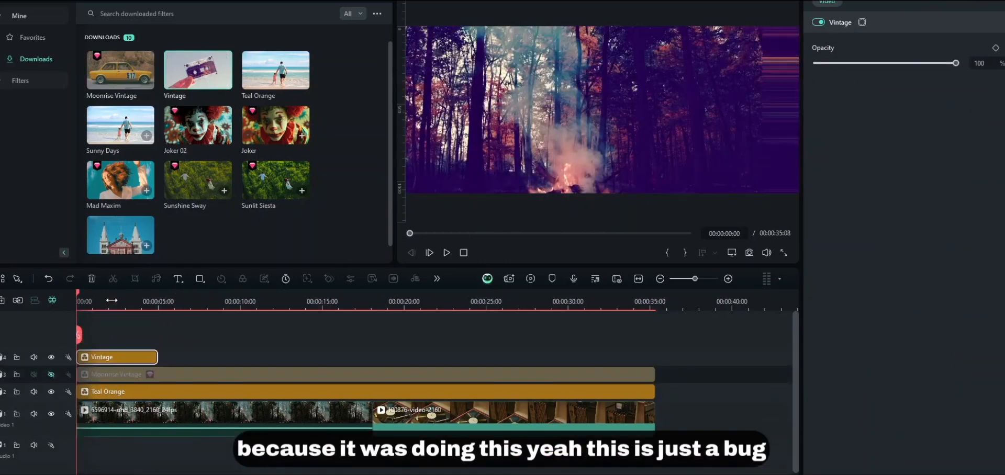
click(158, 307)
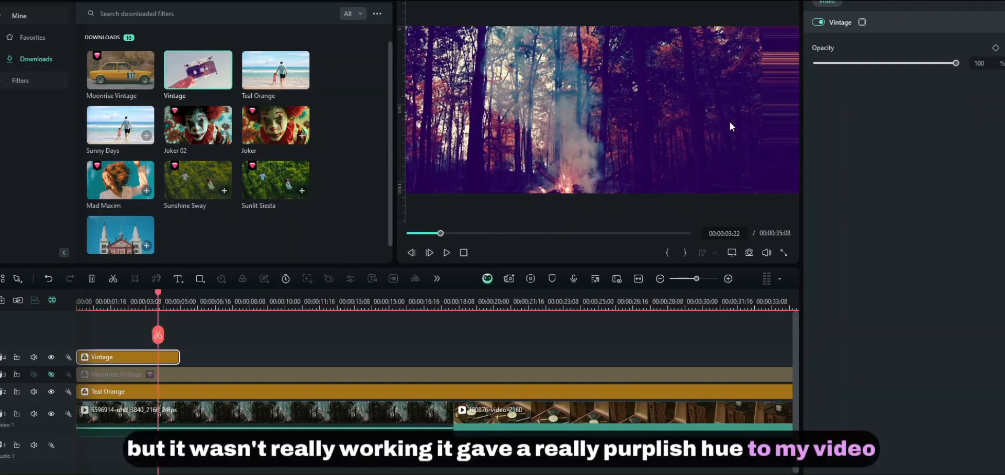
drag(873, 63, 852, 76)
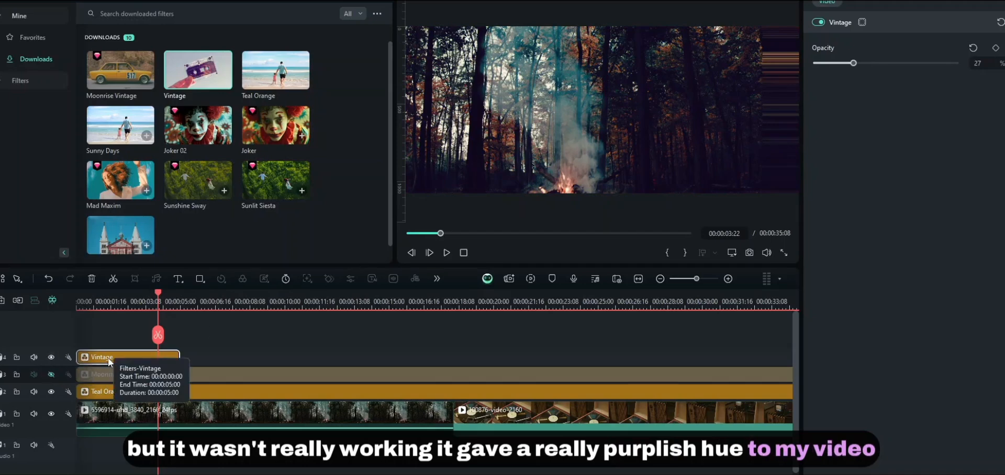
- Delete the Vintage filter and restore Moonrise Vintage at 59 opacity
key(Delete)
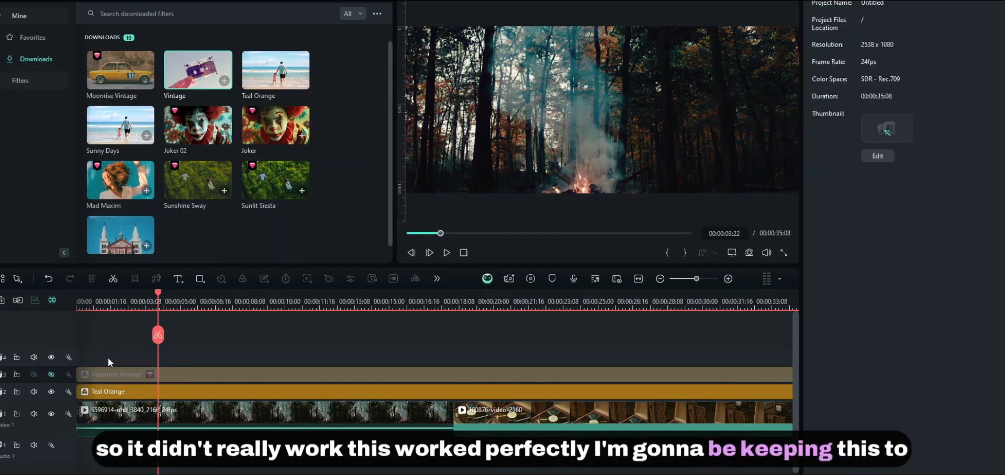
click(50, 374)
click(212, 373)
drag(868, 62, 867, 82)
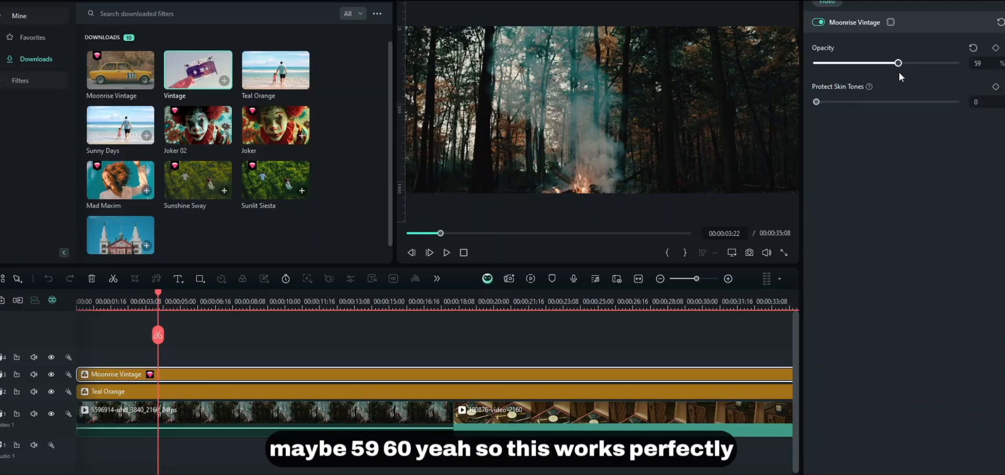
click(51, 374)
click(51, 375)
mouse_move(292, 299)
mouse_down()
mouse_move(518, 301)
mouse_move(282, 306)
mouse_up()
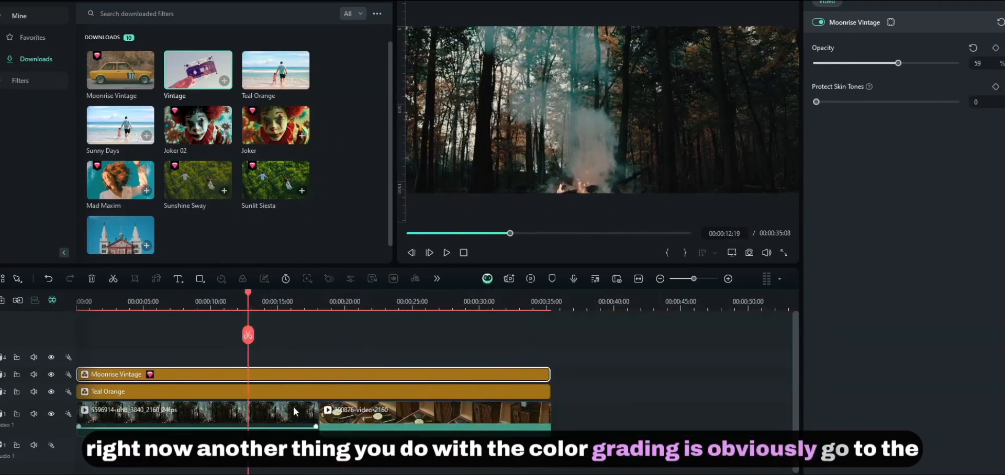
- First-pass grade the forest clip: raise contrast, lower shadows to -12 and highlights to -14
click(273, 413)
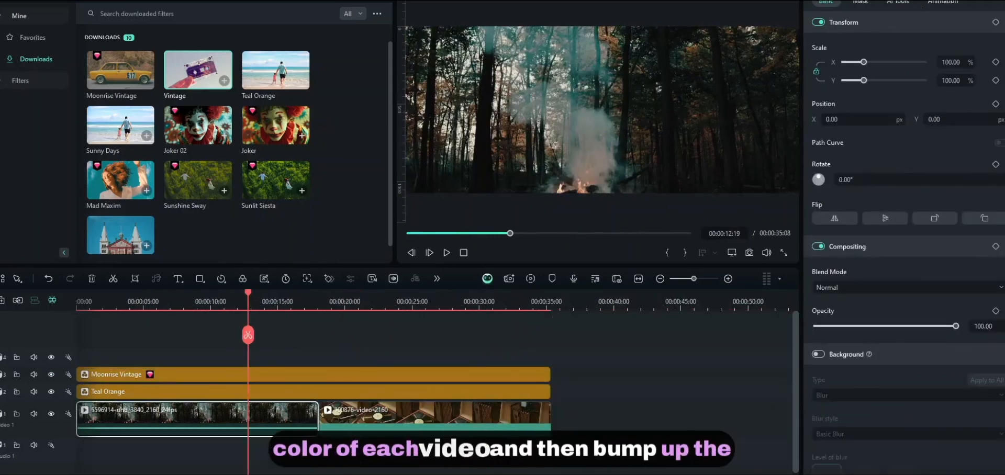
click(861, 1)
scroll(884, 344, down, 10)
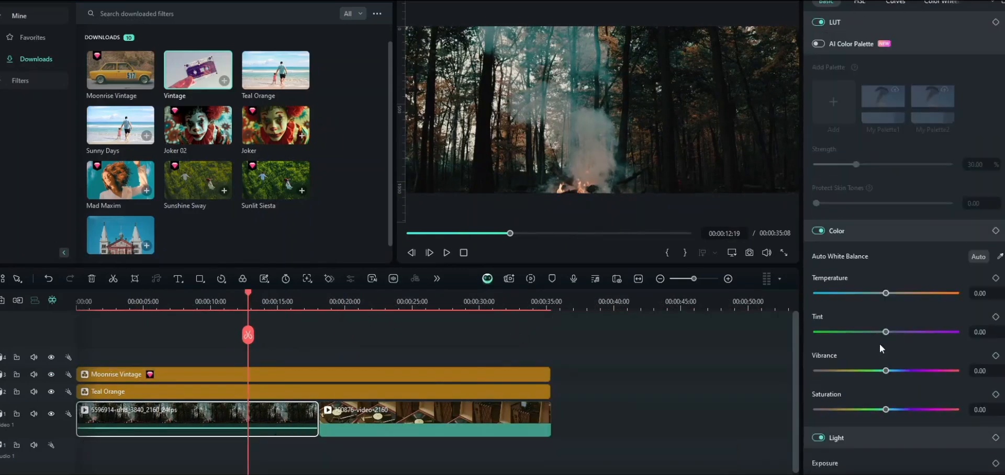
scroll(883, 303, down, 3)
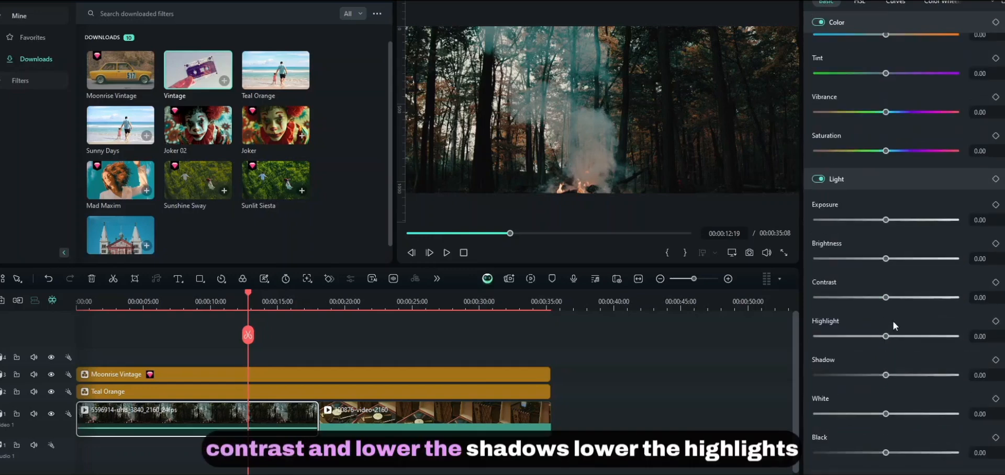
mouse_move(889, 297)
mouse_down()
mouse_move(926, 301)
mouse_move(897, 300)
mouse_up()
drag(886, 375, 878, 376)
drag(885, 337, 876, 338)
drag(393, 294, 308, 353)
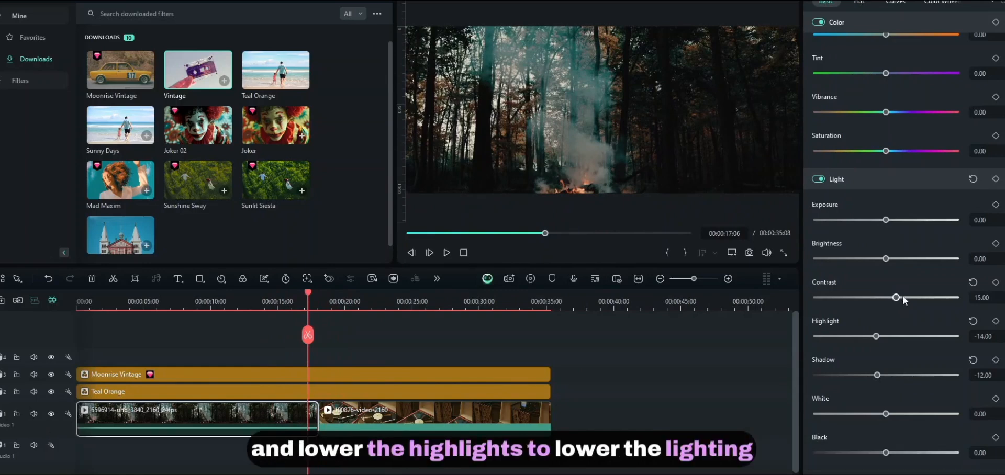
- Refine the forest clip to Contrast 23, Highlight -27, Shadow -11 and White 31
drag(903, 299, 910, 299)
drag(873, 339, 866, 337)
mouse_move(876, 375)
mouse_down()
mouse_move(845, 375)
mouse_move(878, 375)
mouse_up()
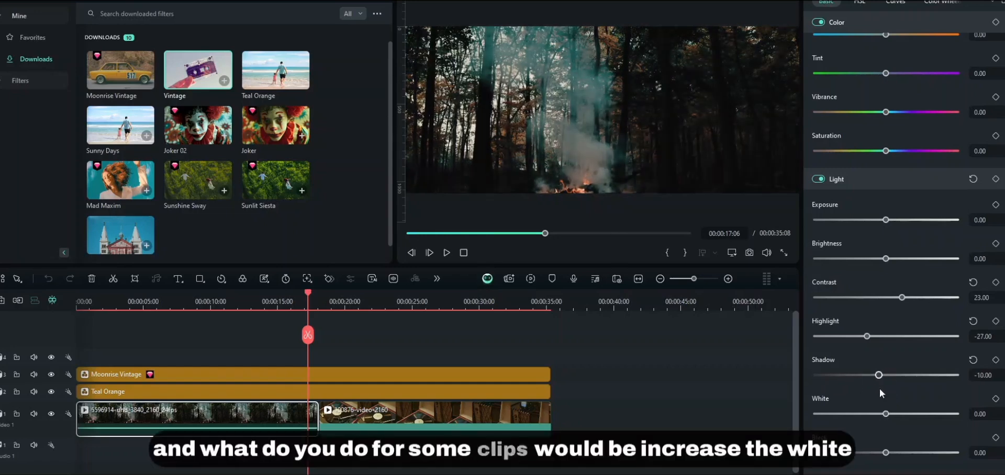
drag(887, 416, 898, 418)
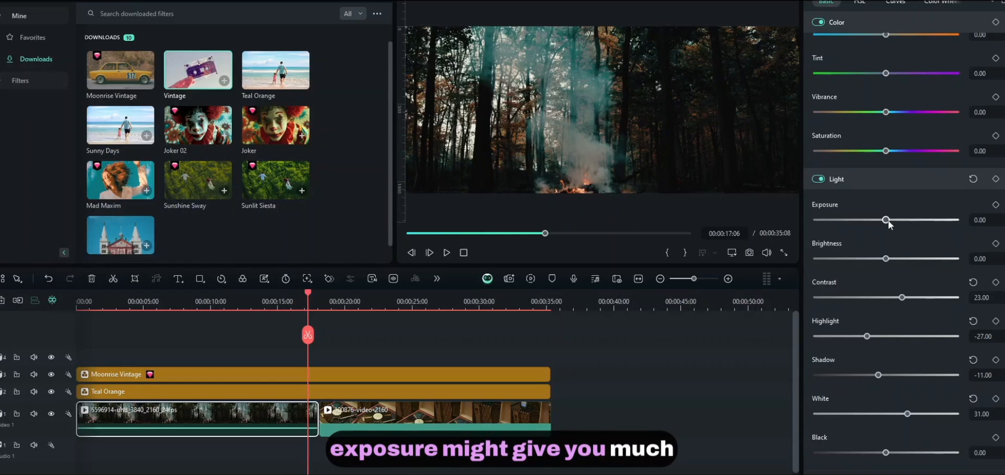
- Try raising the forest clip's Exposure, then reset it to 0
drag(889, 221, 925, 220)
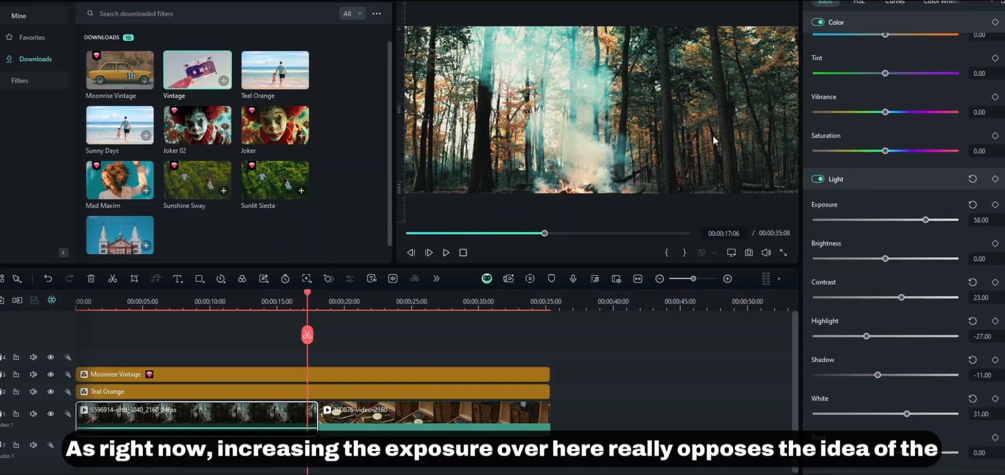
mouse_move(925, 221)
mouse_down()
mouse_move(937, 220)
mouse_move(913, 221)
mouse_up()
click(971, 205)
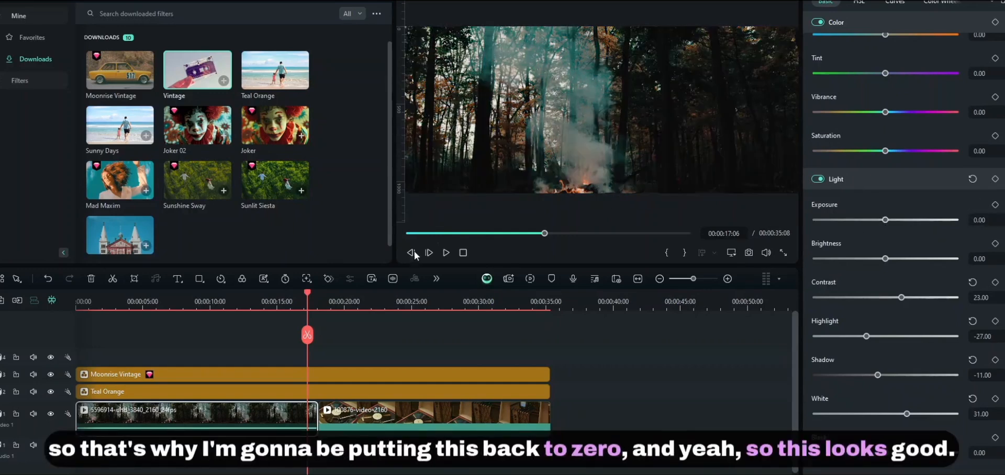
drag(250, 295, 416, 324)
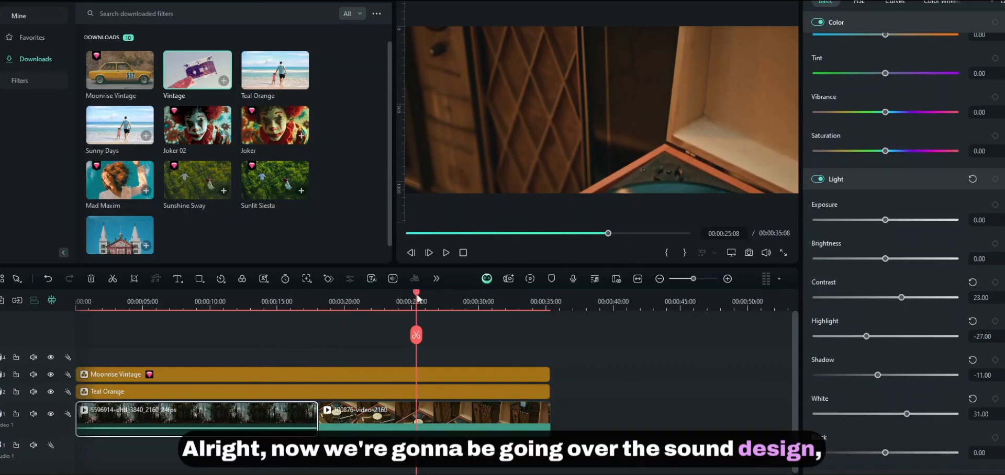
- Rewind to the start and add the Wind Sound Effect under the first clip on audio track 1
drag(417, 298, 77, 309)
drag(287, 303, 203, 324)
click(203, 331)
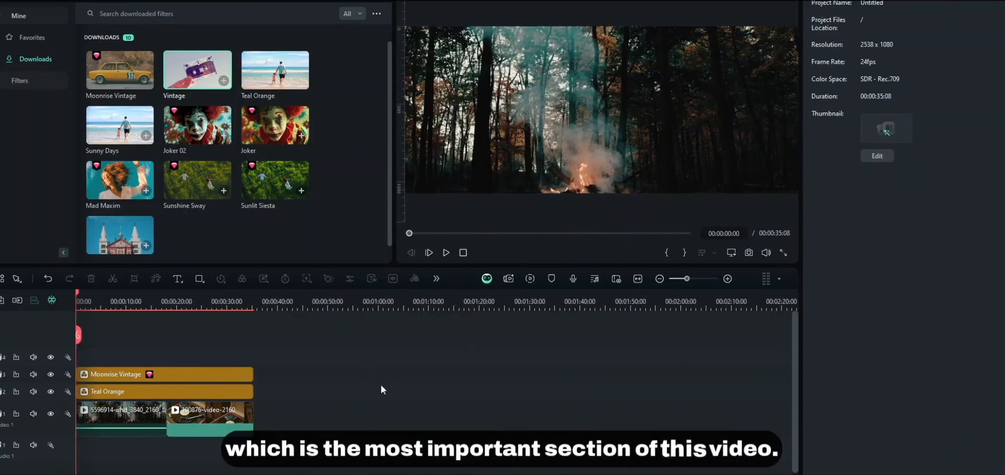
click(122, 416)
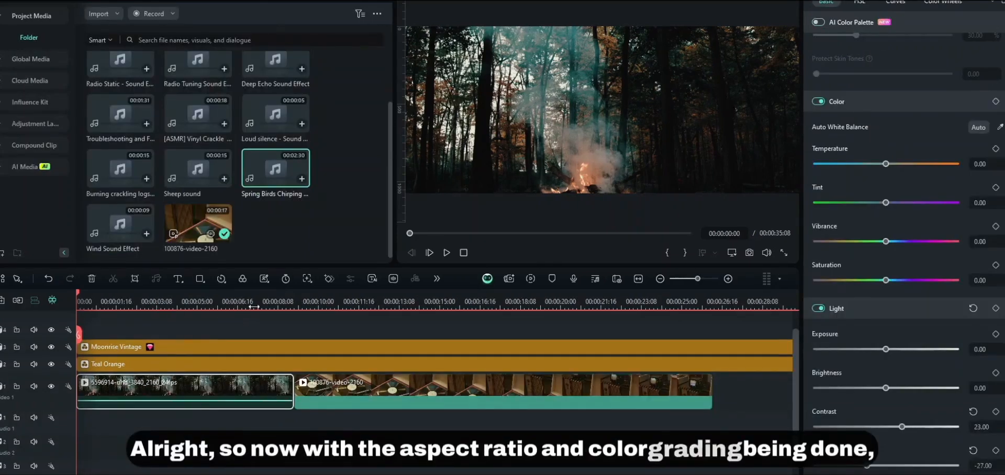
scroll(234, 330, up, 3)
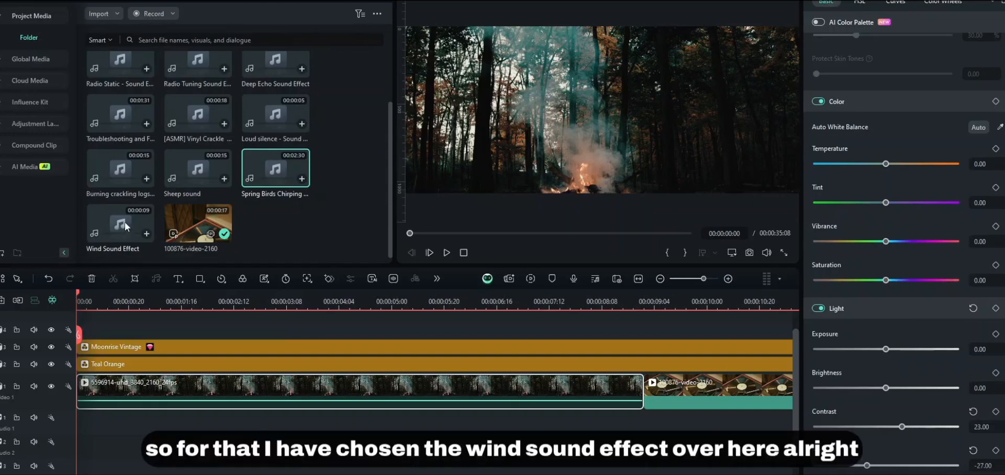
drag(124, 223, 68, 419)
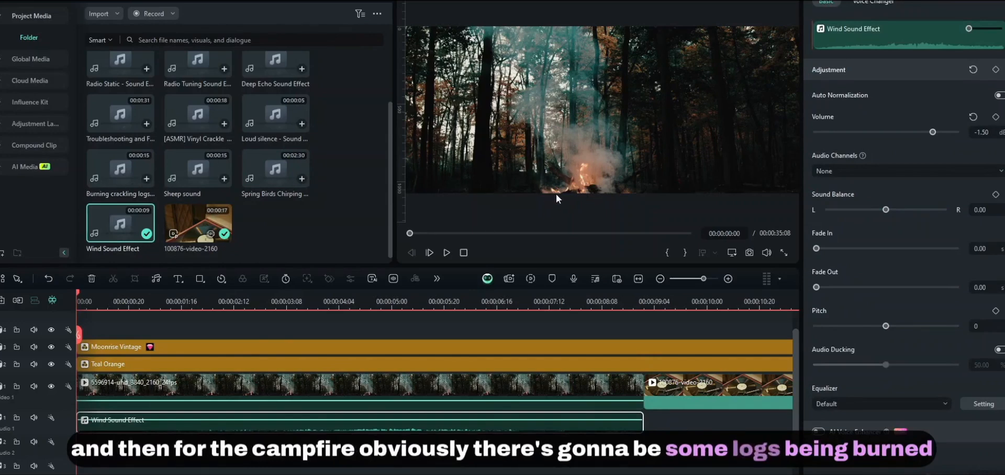
- Add the Burning crackling logs sound on a second audio track at -16.69 dB
mouse_move(140, 158)
mouse_down()
mouse_move(138, 225)
mouse_move(20, 447)
mouse_up()
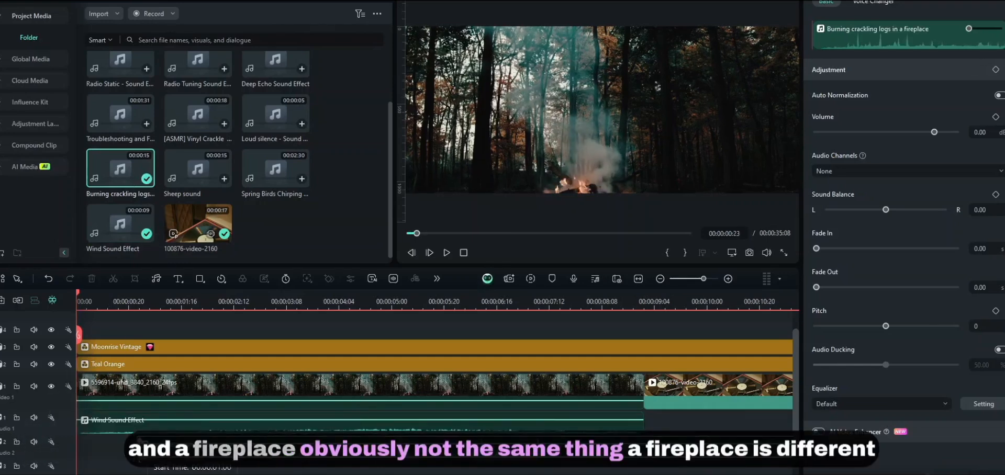
click(643, 306)
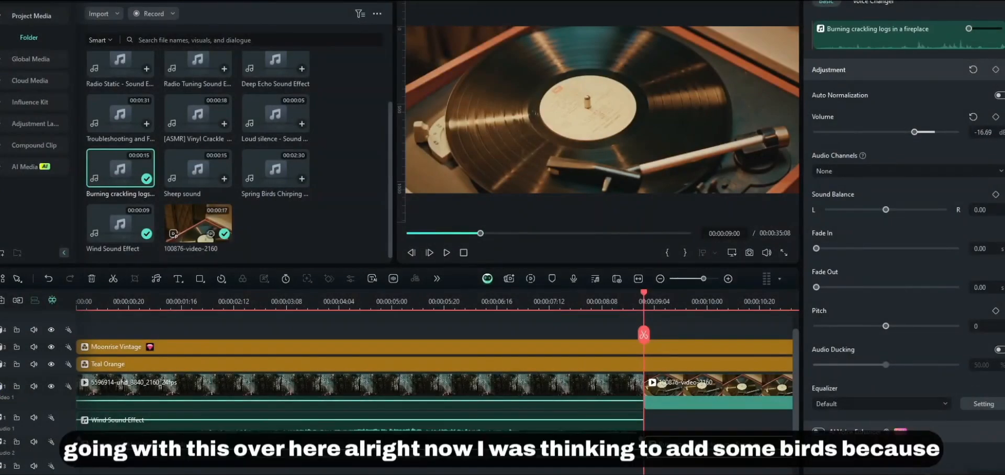
click(680, 461)
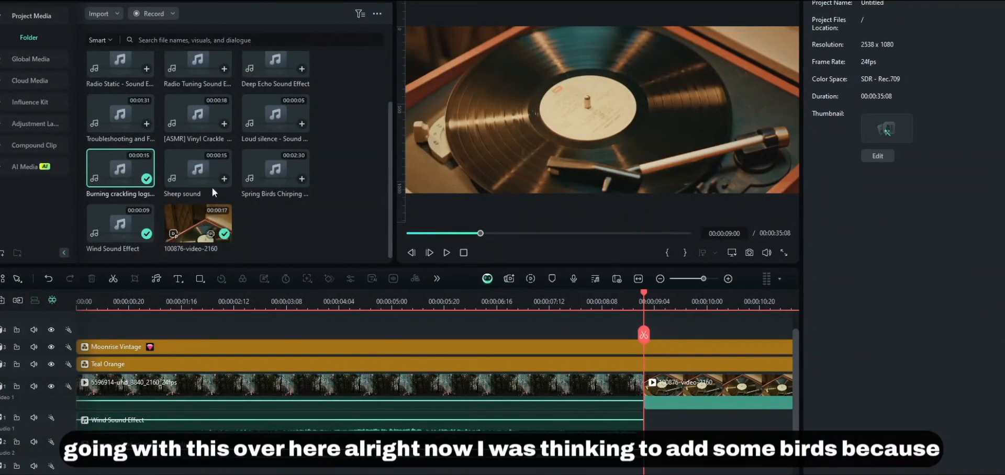
click(314, 304)
drag(313, 293, 384, 299)
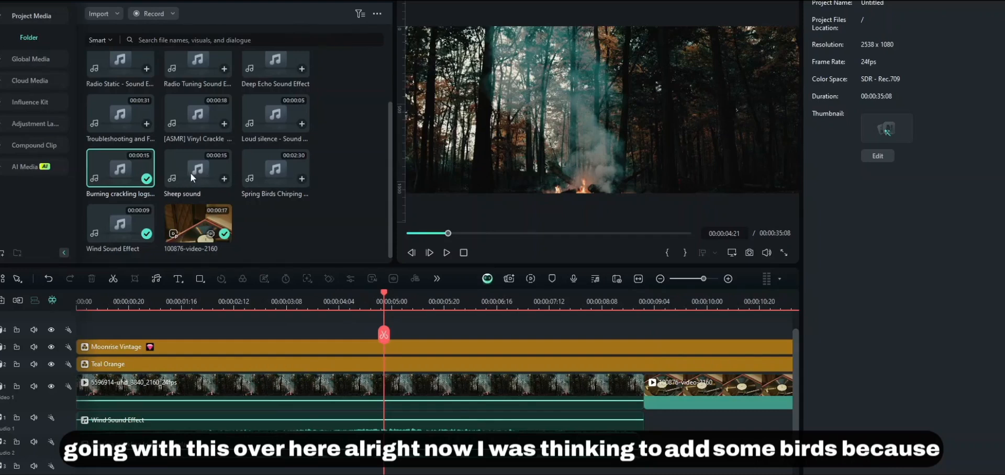
- Add Spring Birds Chirping on a third audio track and split it at 00:00:09:00
drag(275, 169, 41, 463)
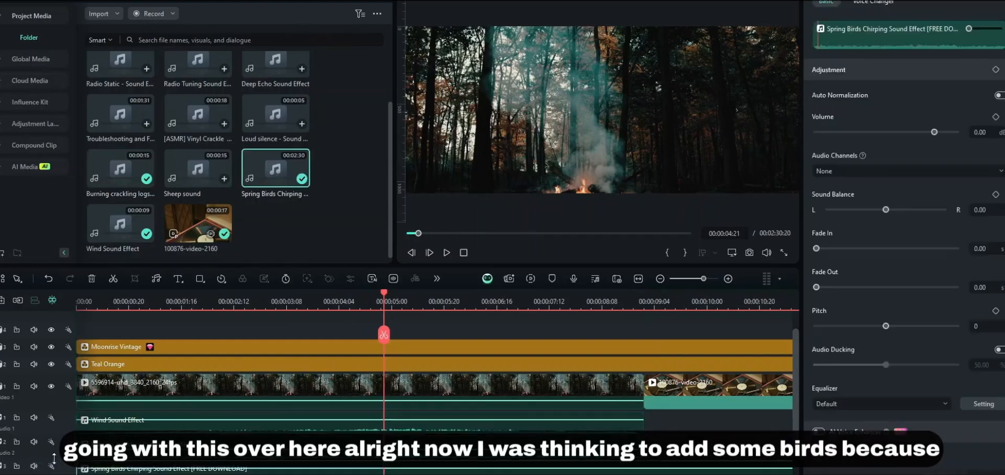
click(645, 303)
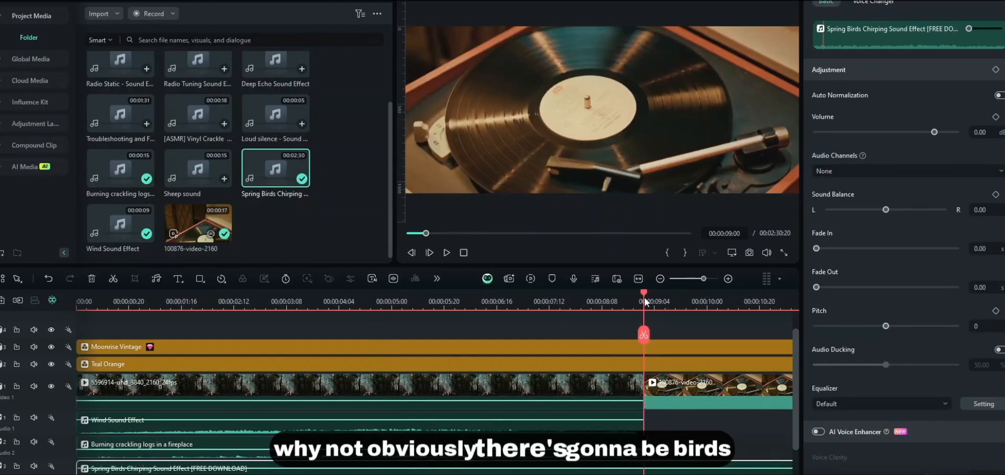
key(ctrl+b)
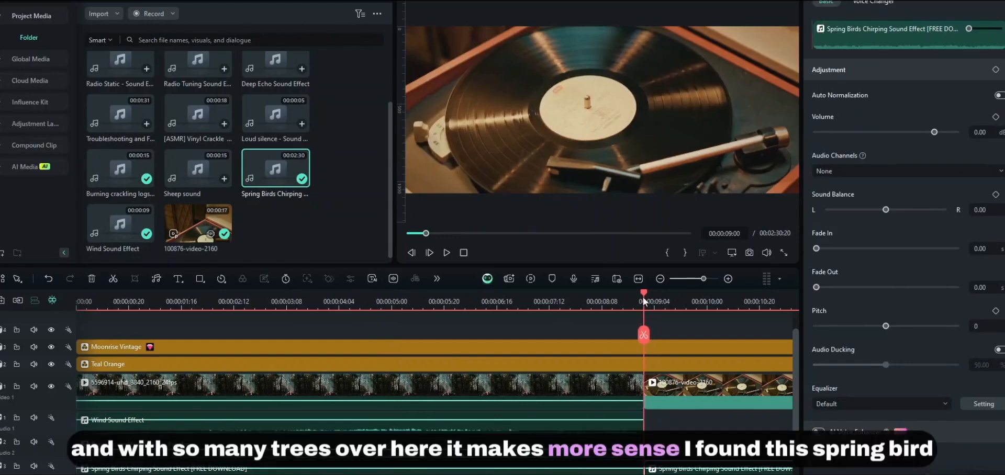
drag(642, 296, 42, 339)
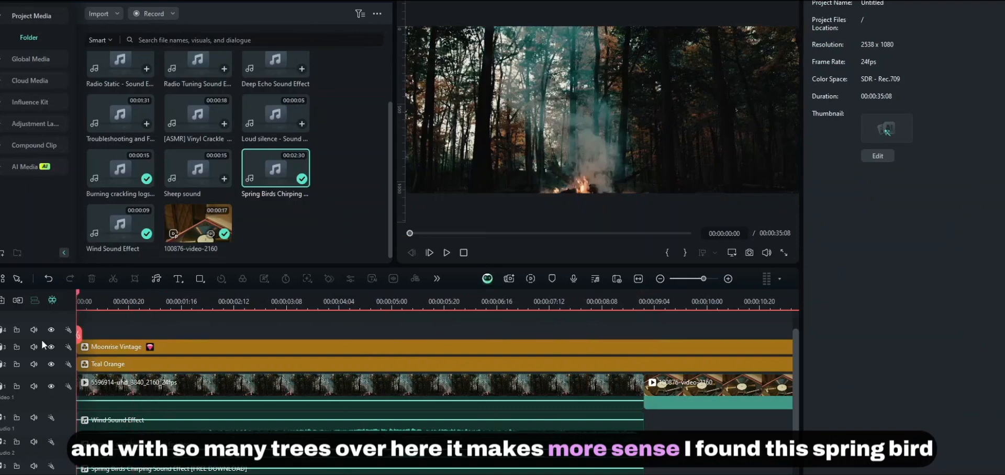
- Select the ambient sound clips and set Spring Birds Chirping to -9.94 dB
click(258, 469)
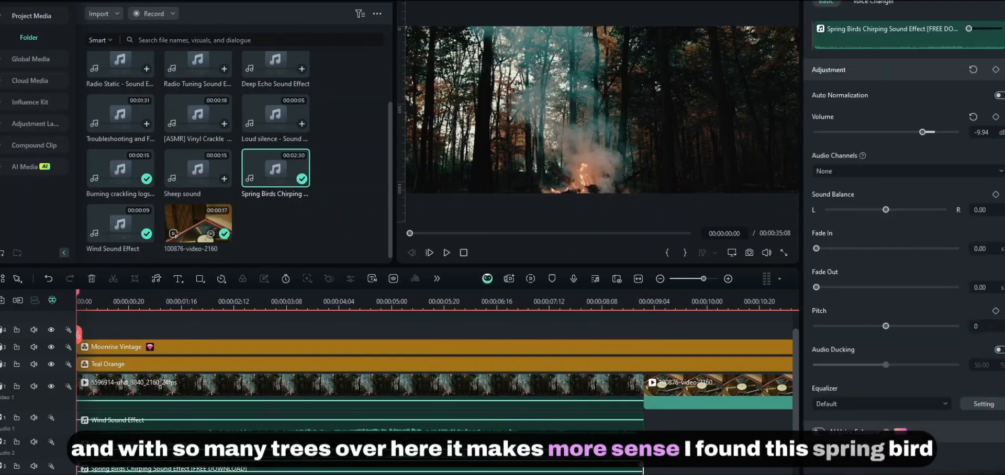
click(157, 473)
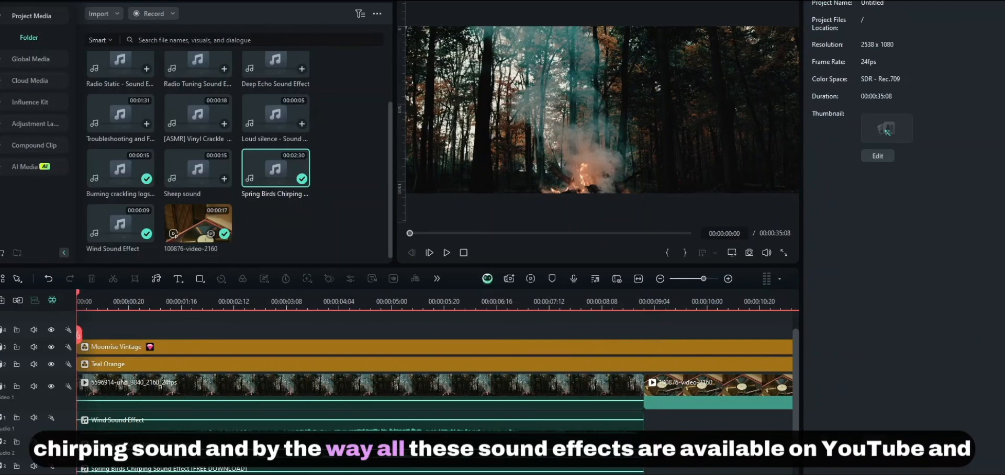
click(103, 426)
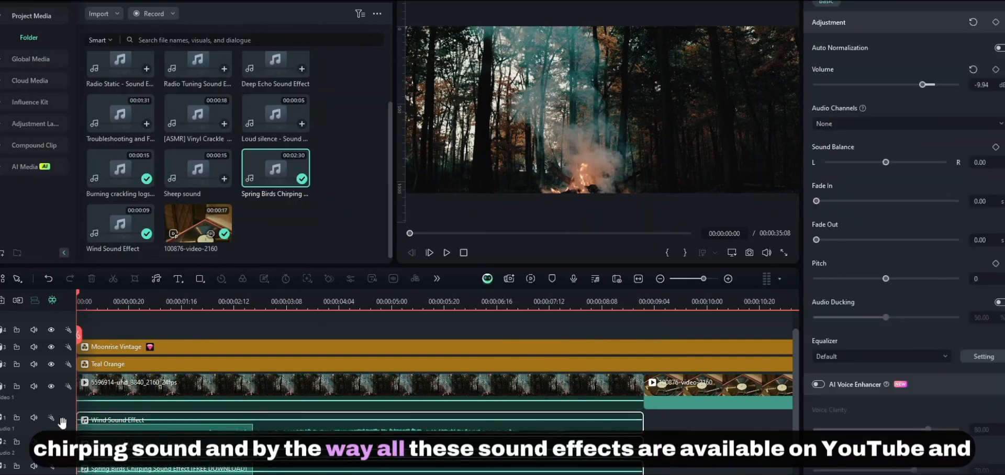
drag(657, 474, 542, 427)
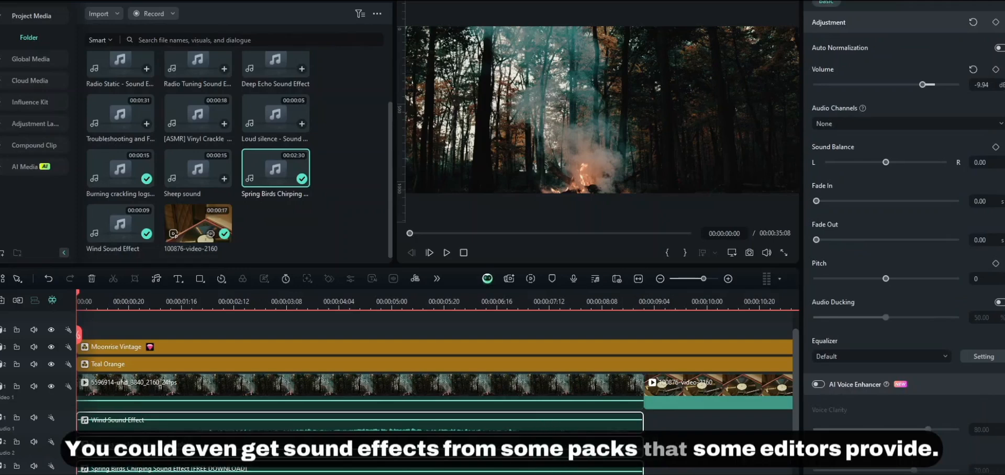
scroll(650, 472, down, 1)
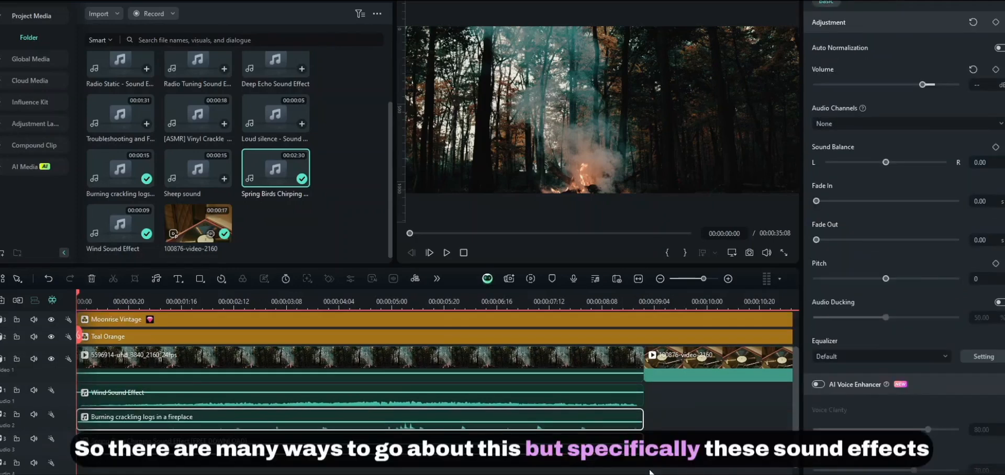
mouse_move(657, 471)
mouse_down()
mouse_move(454, 407)
mouse_move(279, 413)
mouse_move(10, 384)
mouse_up()
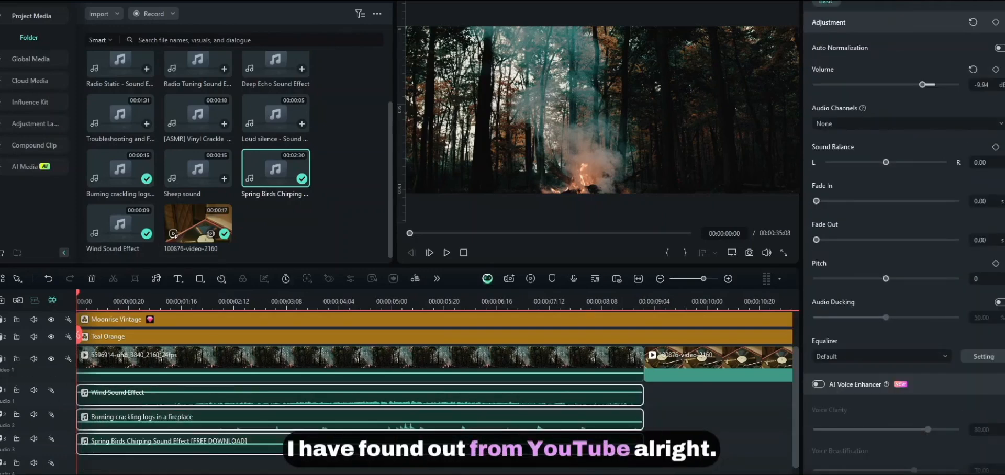
click(700, 456)
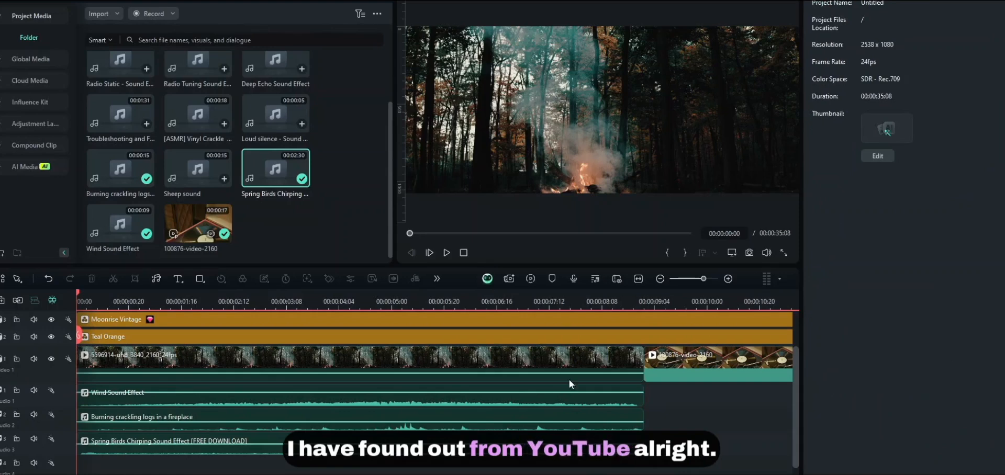
click(303, 443)
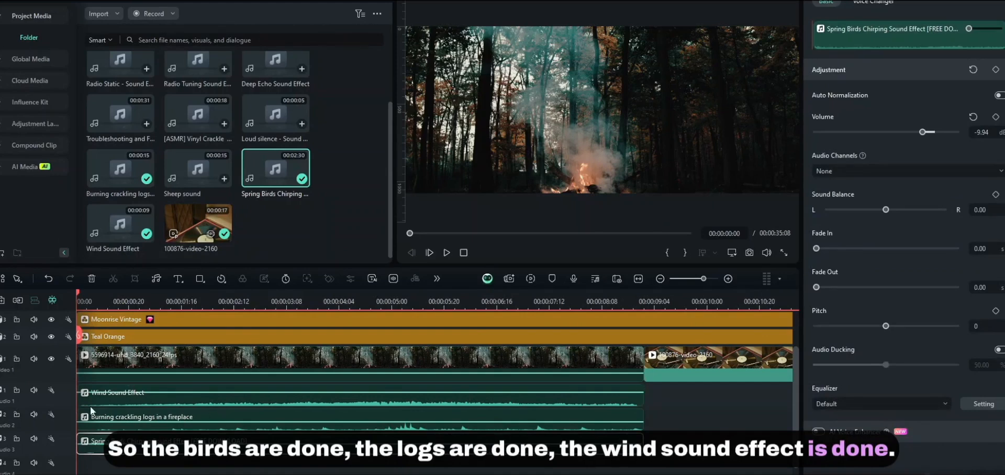
click(161, 398)
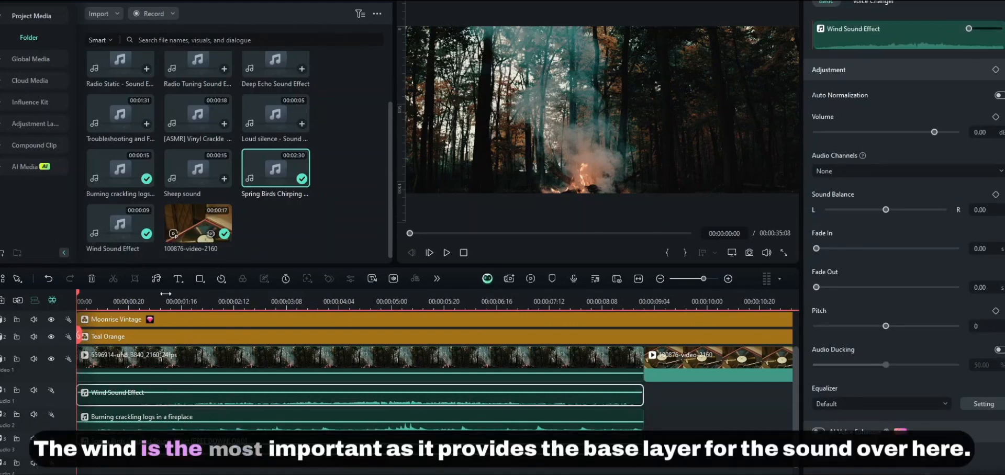
- Place the Sheep sound on a new fourth audio track and lower its volume to -25.50 dB
click(171, 296)
drag(171, 296, 227, 305)
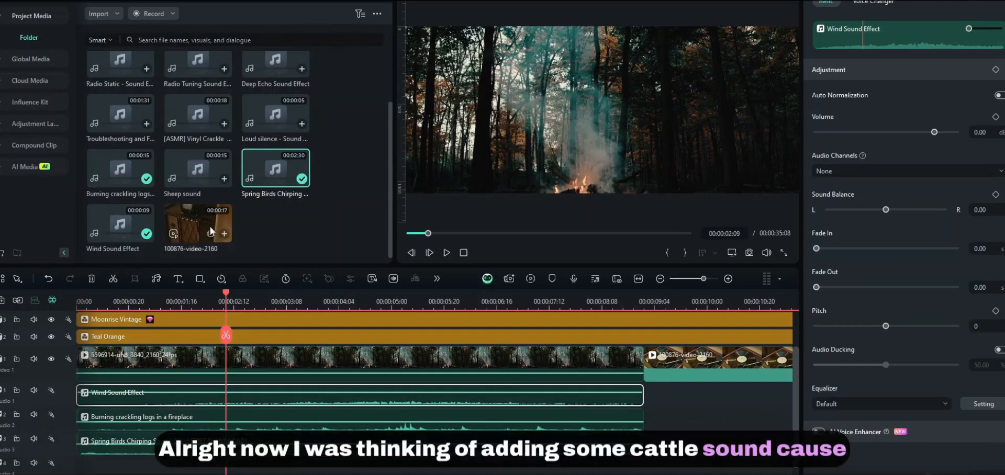
click(195, 174)
drag(44, 467, 42, 469)
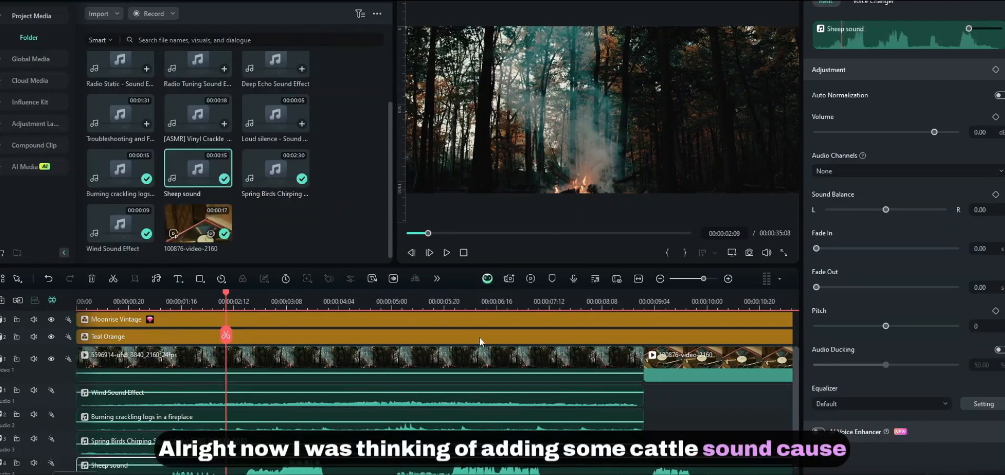
drag(388, 465, 388, 474)
- Delete the part of the Sheep sound after 00:00:09:00, where the vinyl clip begins
drag(639, 303, 645, 304)
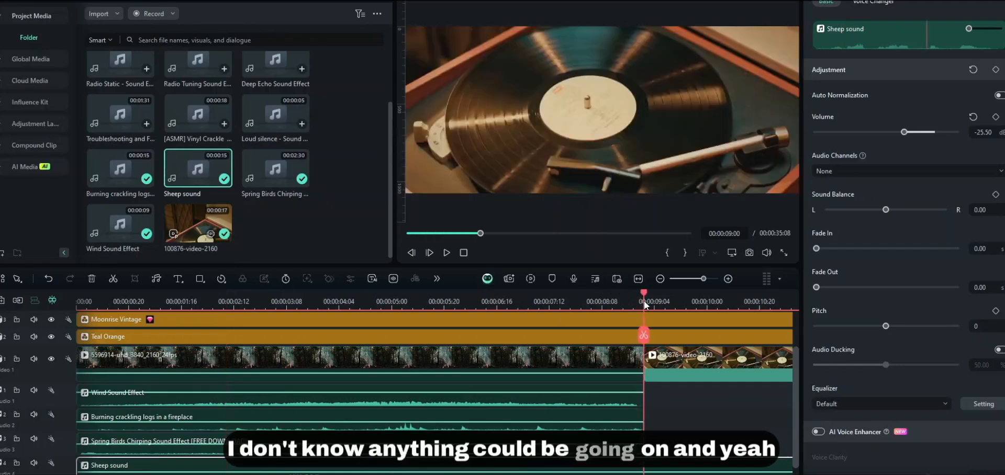
click(651, 460)
key(Delete)
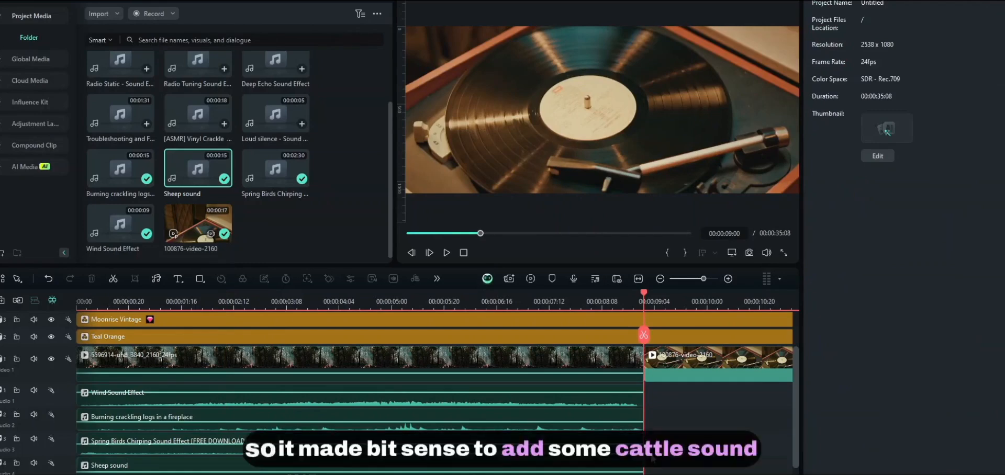
click(287, 295)
drag(288, 294, 64, 347)
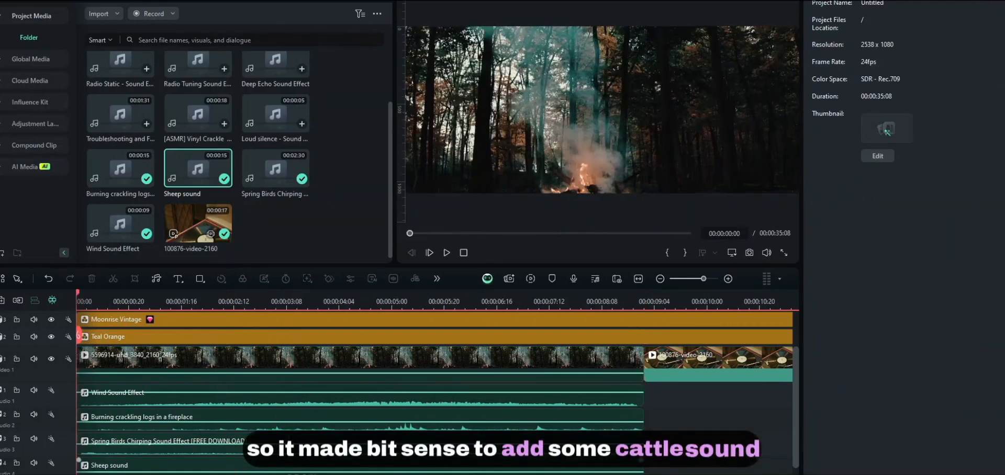
click(234, 465)
scroll(235, 463, down, 2)
click(251, 450)
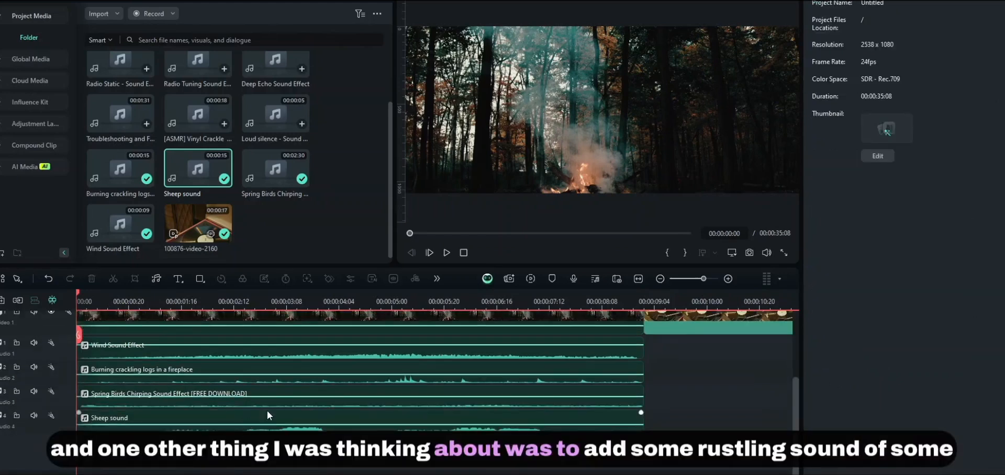
- Lower the Sheep sound clip to -28.87 dB, then play and stop the ambience preview
scroll(265, 416, up, 2)
scroll(351, 207, up, 2)
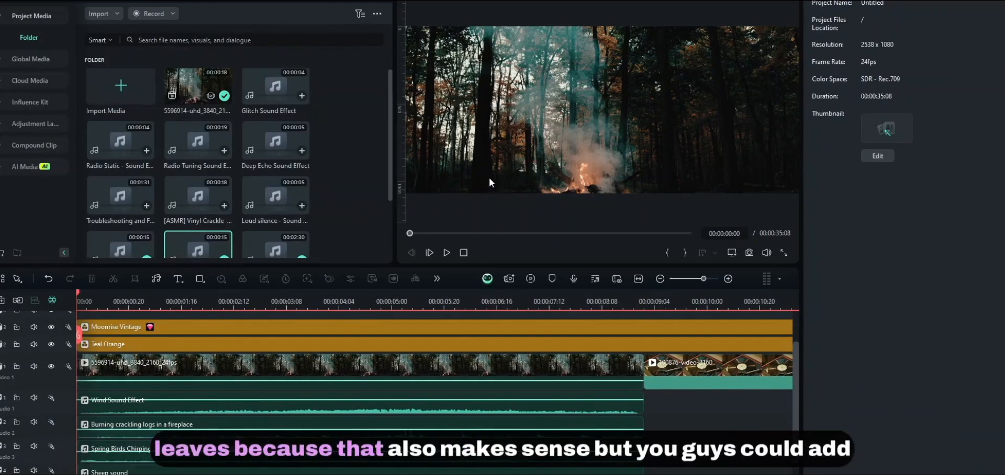
scroll(277, 413, down, 1)
scroll(277, 413, up, 1)
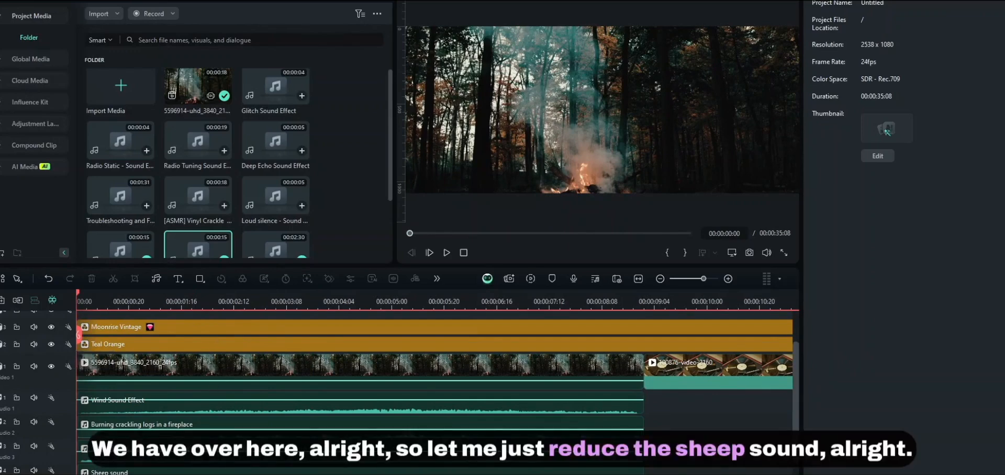
click(335, 472)
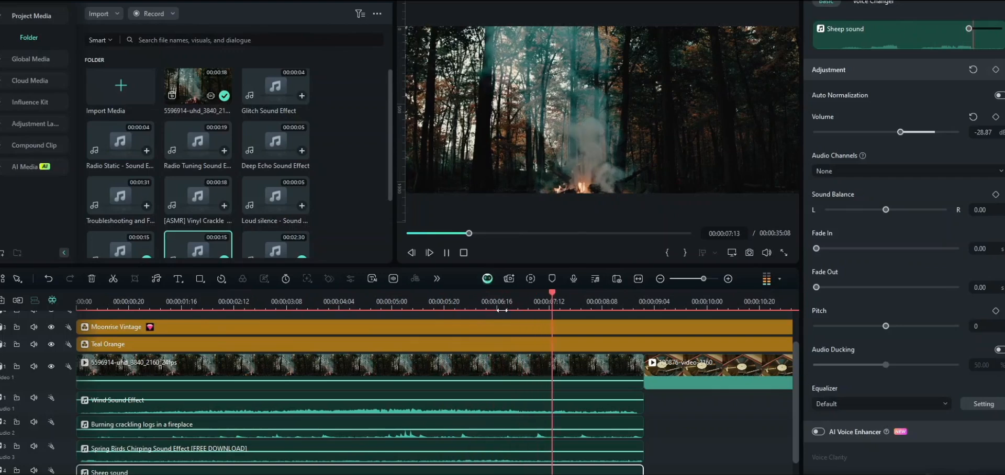
key(space)
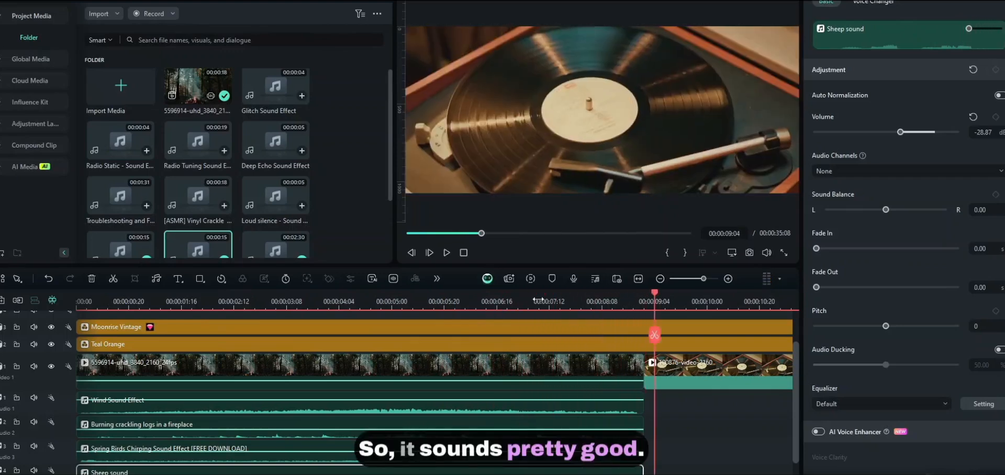
drag(368, 295, 238, 391)
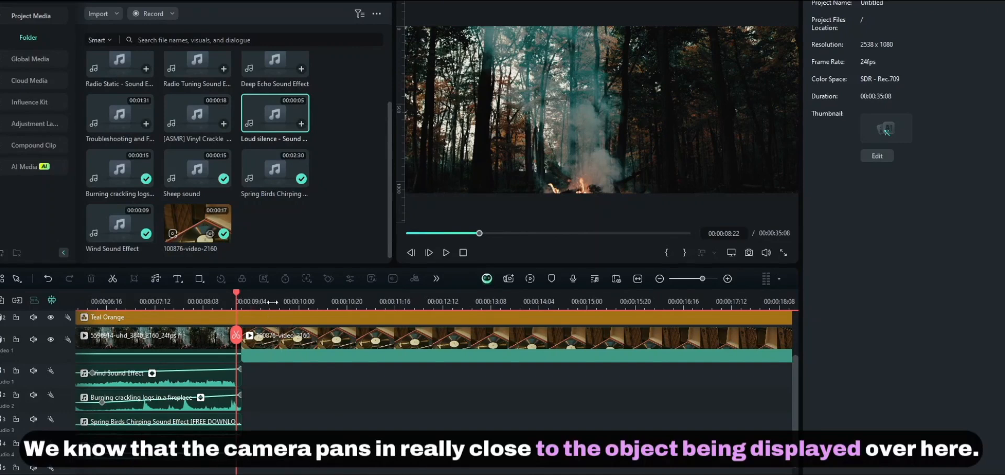
- Select the Wind Sound Effect and place the playhead near 00:00:06:12, where its 18 dB swell starts
drag(237, 294, 270, 345)
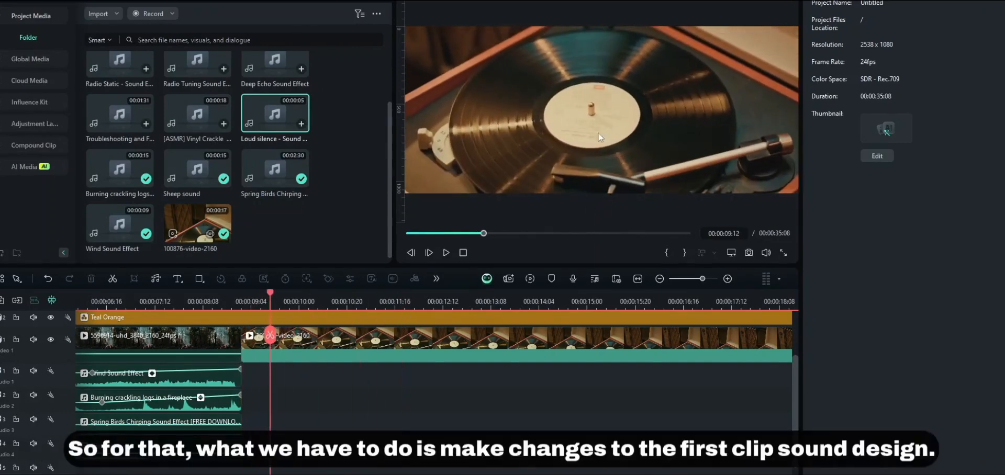
scroll(275, 294, down, 2)
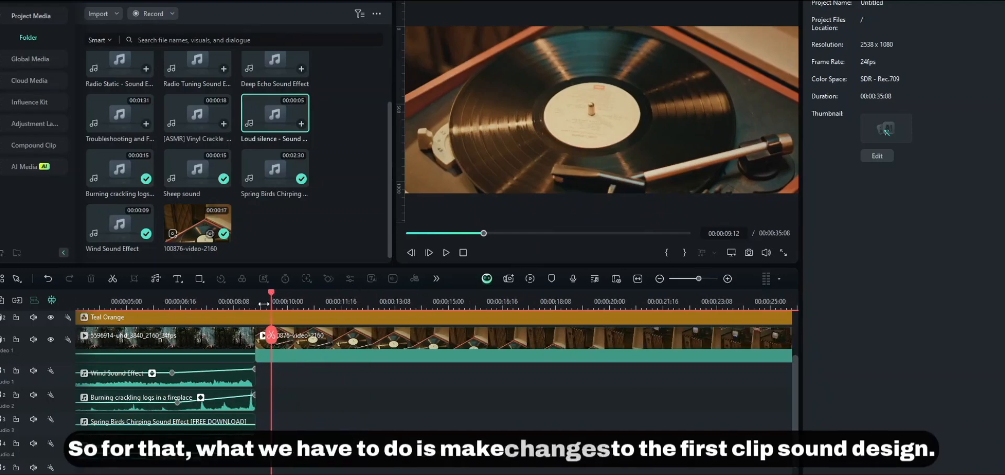
drag(266, 300, 173, 304)
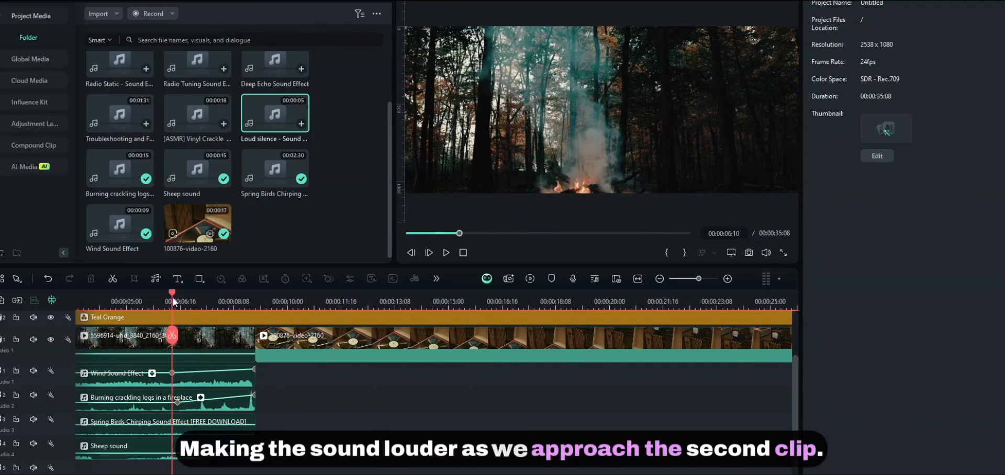
drag(172, 297, 170, 322)
click(186, 378)
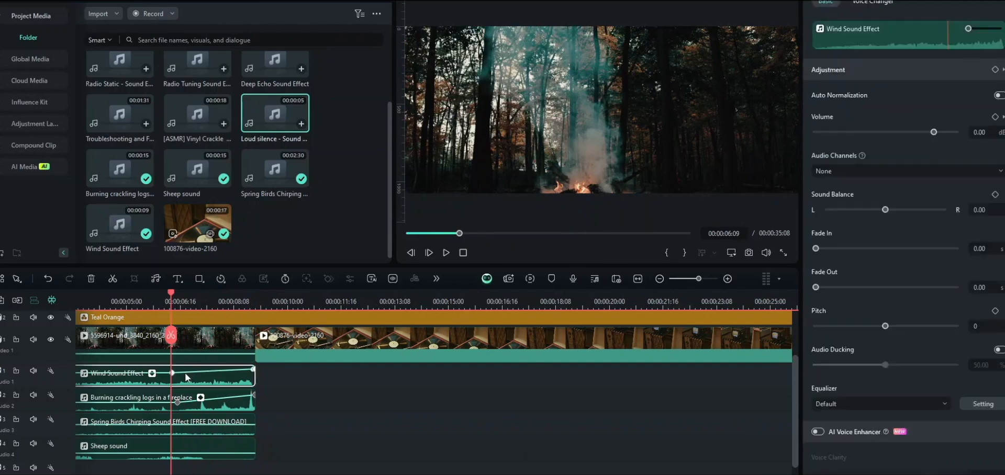
drag(234, 292, 254, 343)
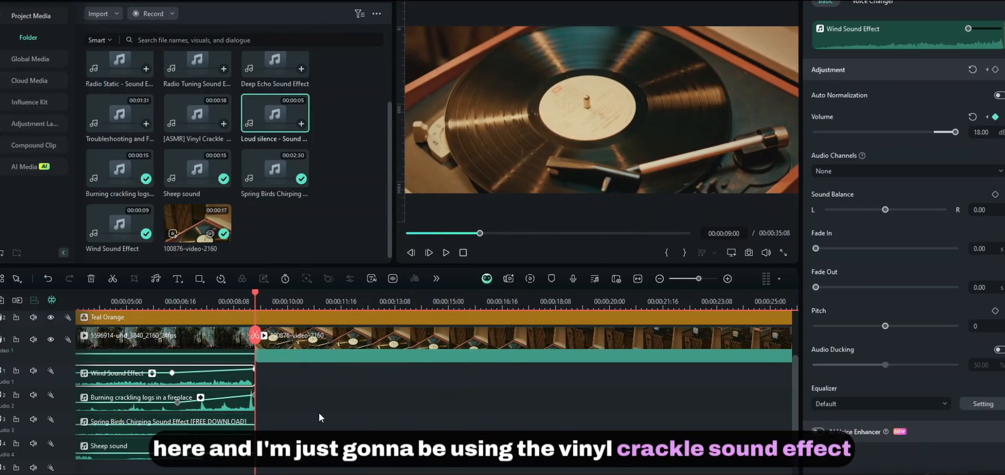
- Lay the [ASMR] Vinyl Crackle under the vinyl clip, shorten its end, and undo an accidental Teal Orange move
click(325, 356)
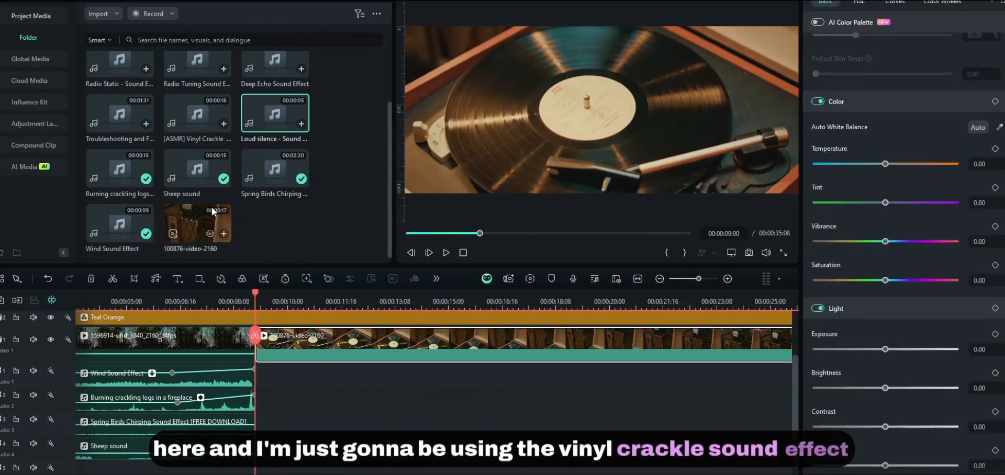
scroll(199, 173, up, 3)
drag(196, 200, 263, 385)
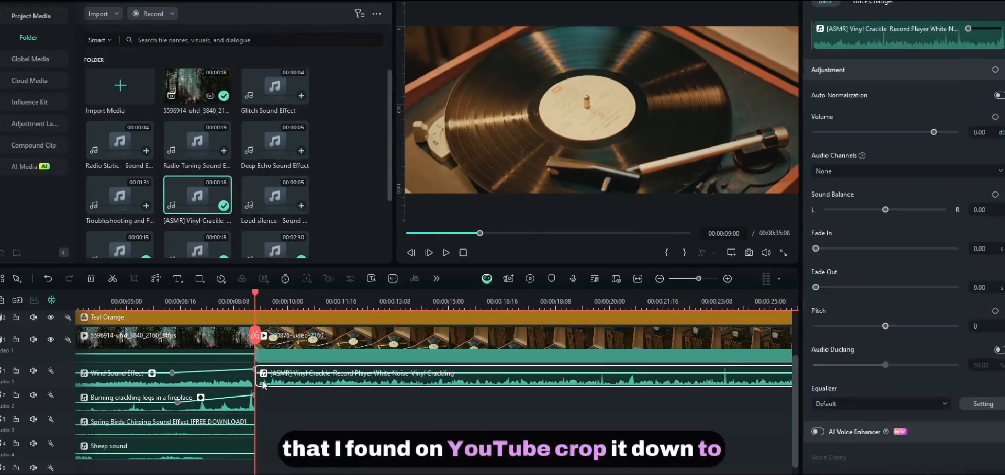
drag(317, 307, 266, 317)
drag(589, 379, 403, 379)
drag(384, 299, 249, 309)
click(294, 317)
scroll(294, 317, up, 3)
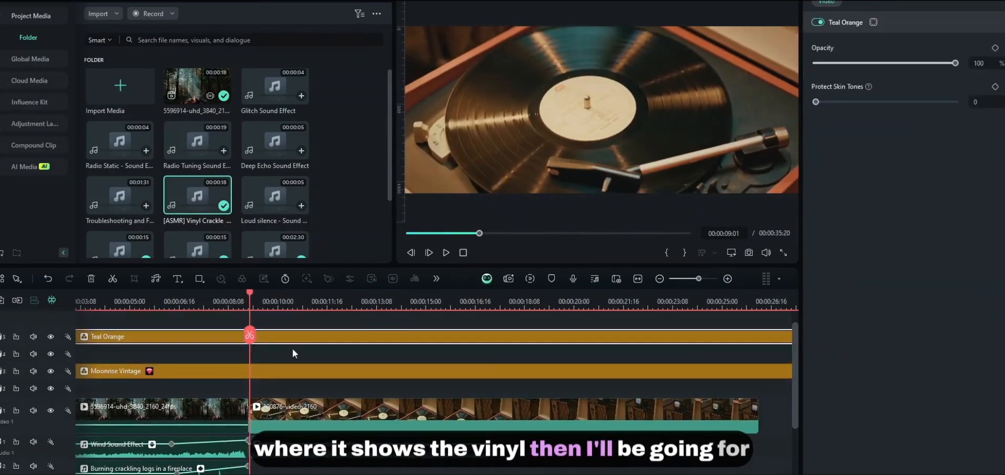
key(ctrl+z)
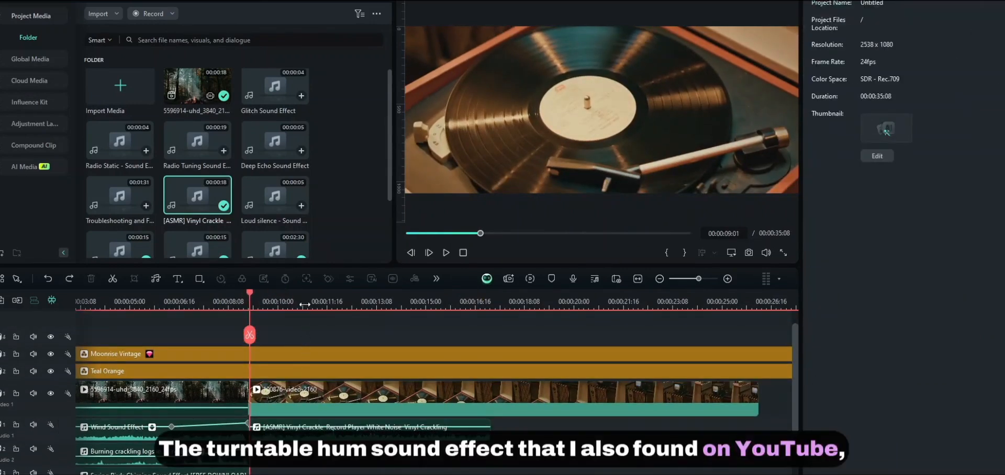
- Add the Turntable Hum at the vinyl clip's start and trim it to end at 00:00:20:12
drag(304, 305, 356, 316)
scroll(210, 178, down, 3)
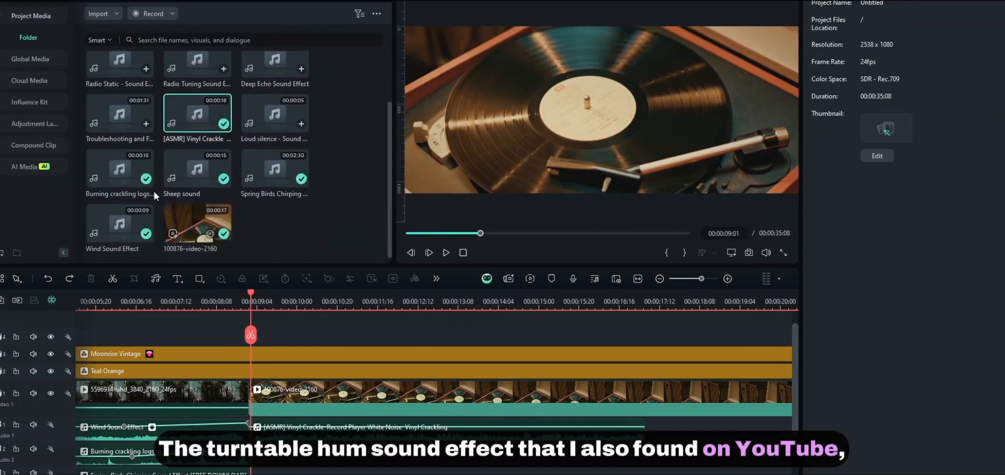
drag(120, 112, 217, 258)
drag(256, 465, 256, 461)
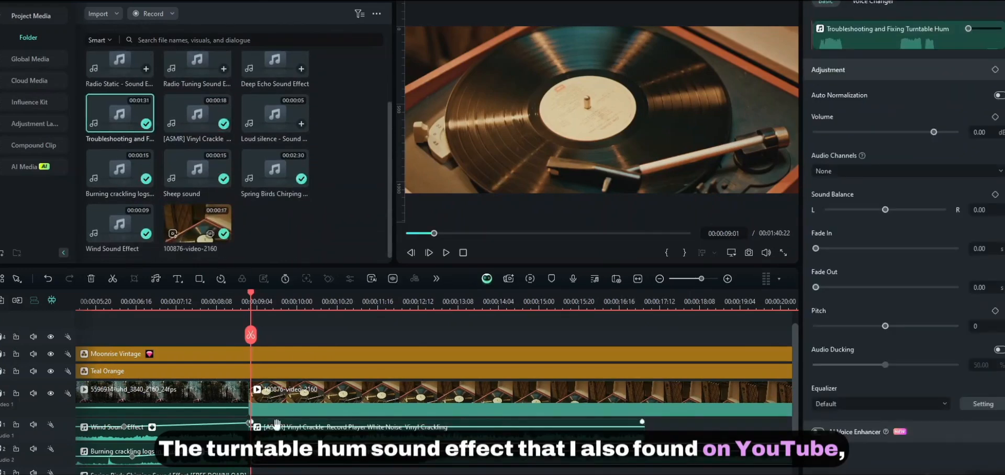
drag(252, 460, 410, 458)
drag(440, 385, 283, 385)
click(641, 300)
scroll(590, 346, down, 3)
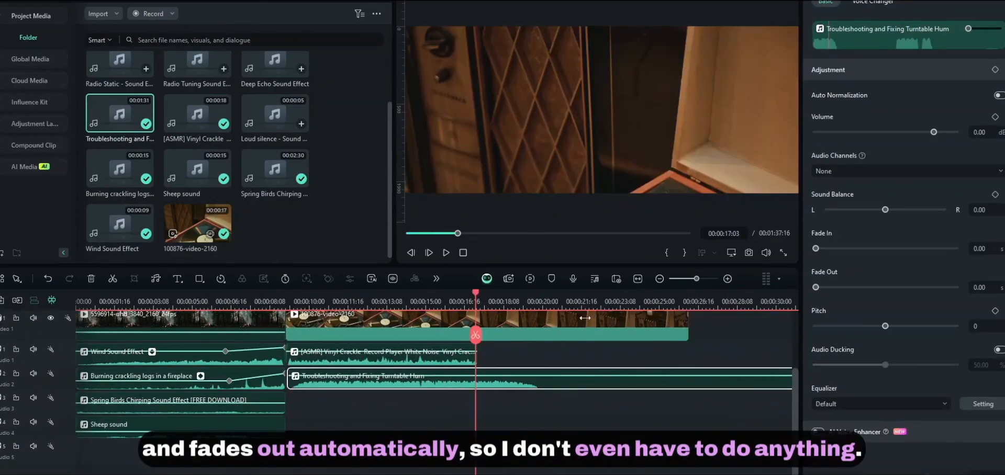
scroll(613, 348, down, 2)
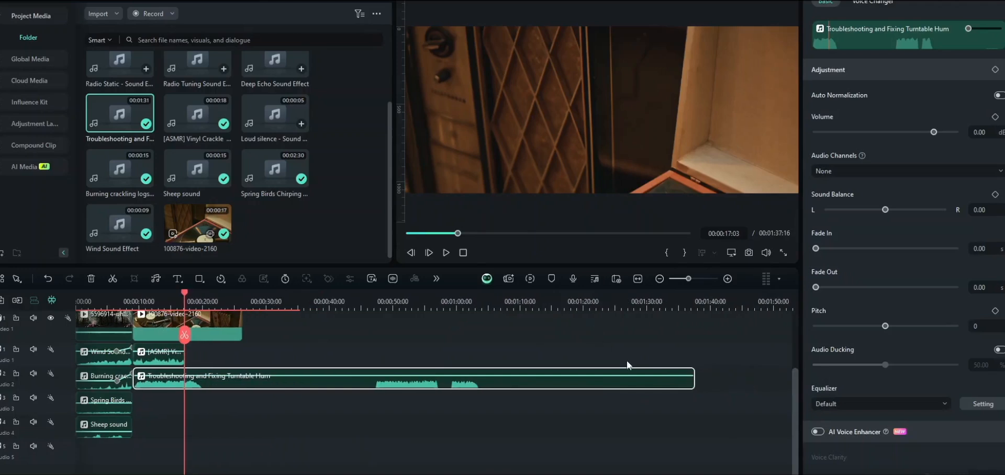
drag(695, 382, 202, 379)
click(143, 303)
scroll(113, 306, up, 2)
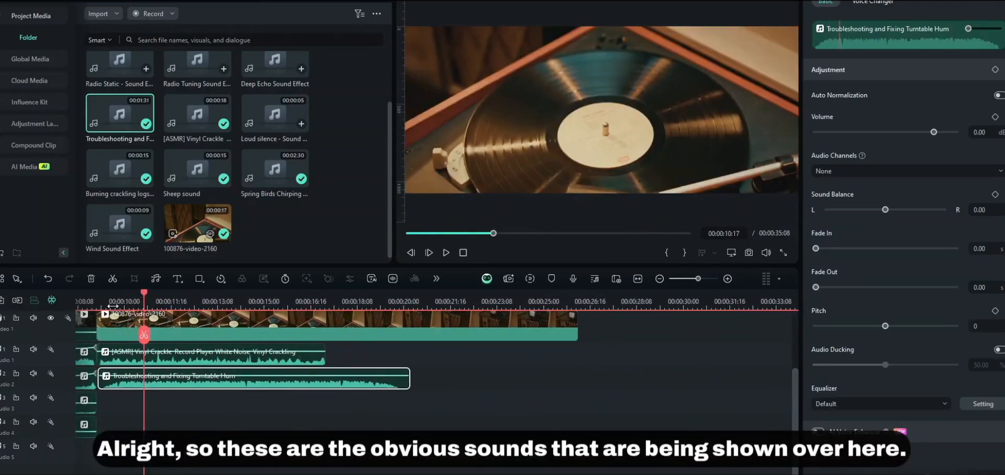
click(214, 300)
drag(222, 328, 194, 326)
ctrl+click(251, 359)
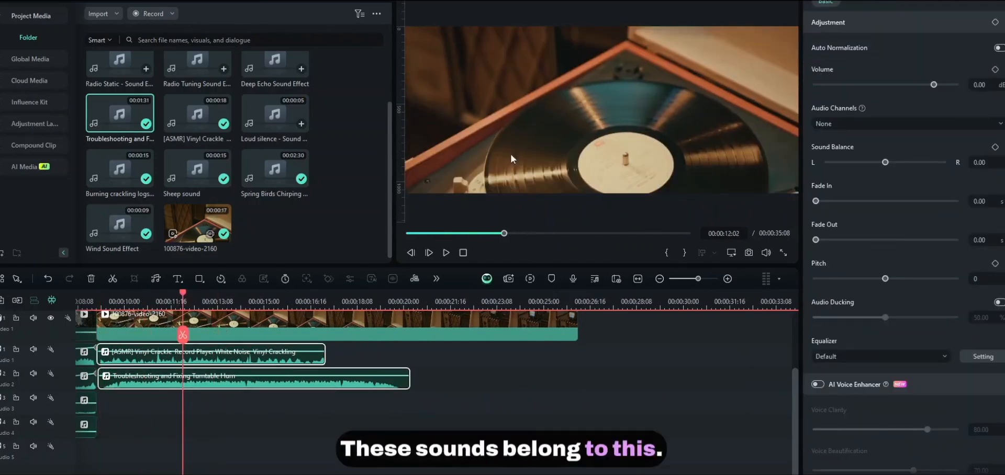
drag(314, 425, 242, 313)
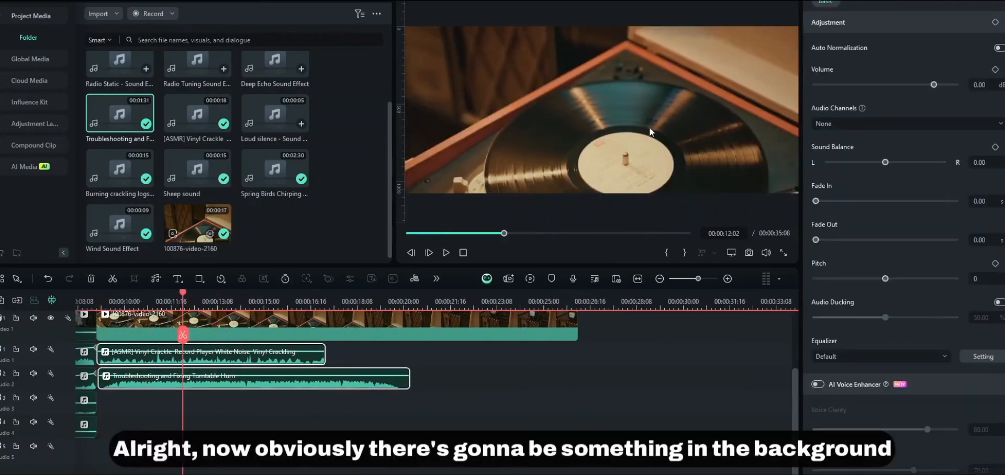
click(644, 127)
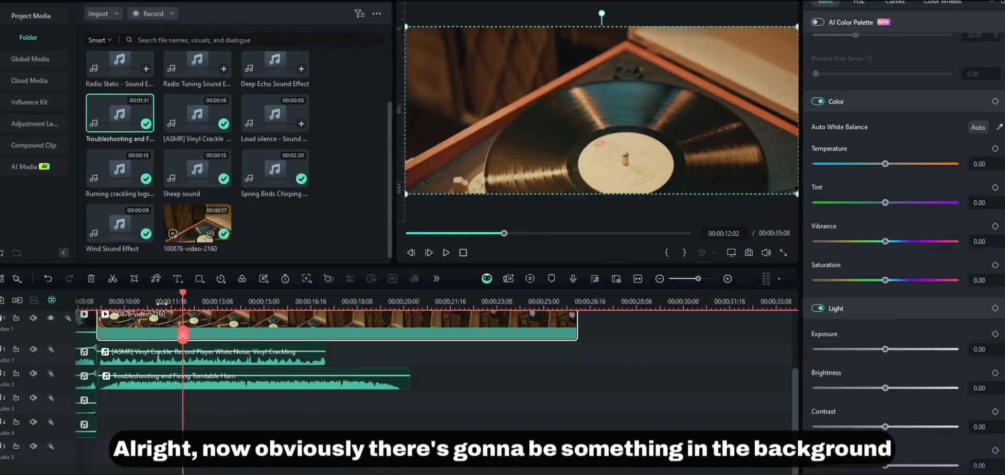
drag(98, 302, 133, 318)
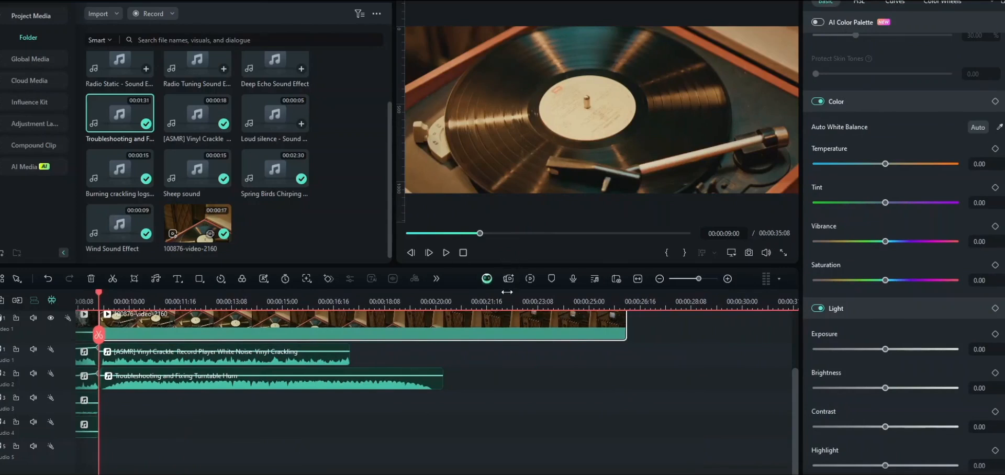
click(489, 296)
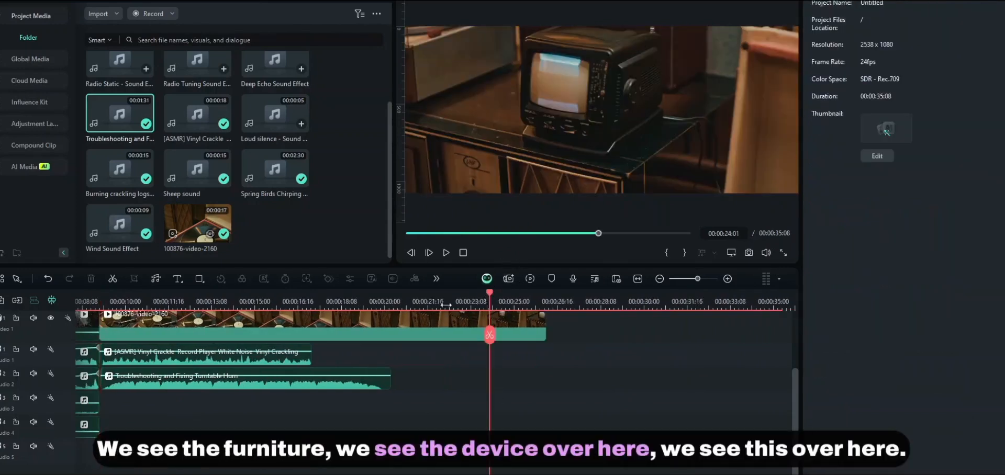
click(371, 298)
drag(370, 294, 112, 325)
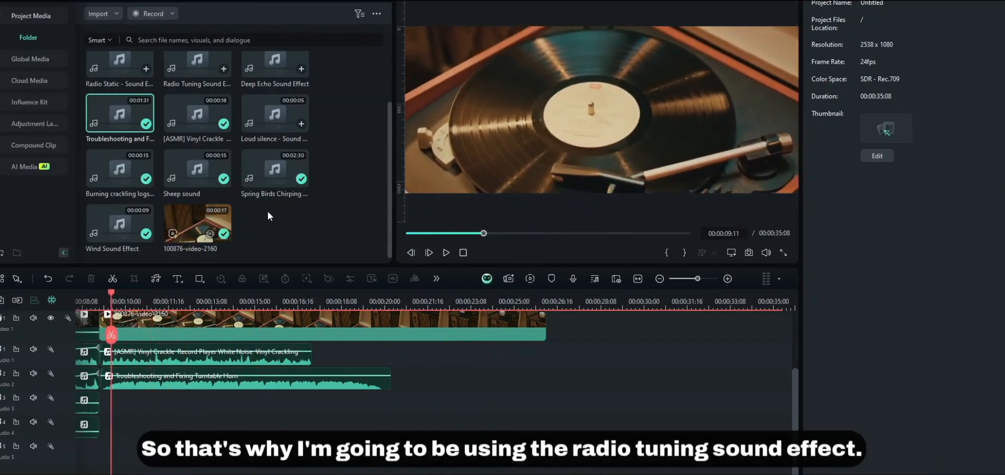
- Put the Radio Tuning Sound Effect on audio track 4, trim both ends, and snap it to the turntable clip
scroll(190, 194, up, 3)
drag(191, 167, 158, 451)
drag(307, 434, 247, 431)
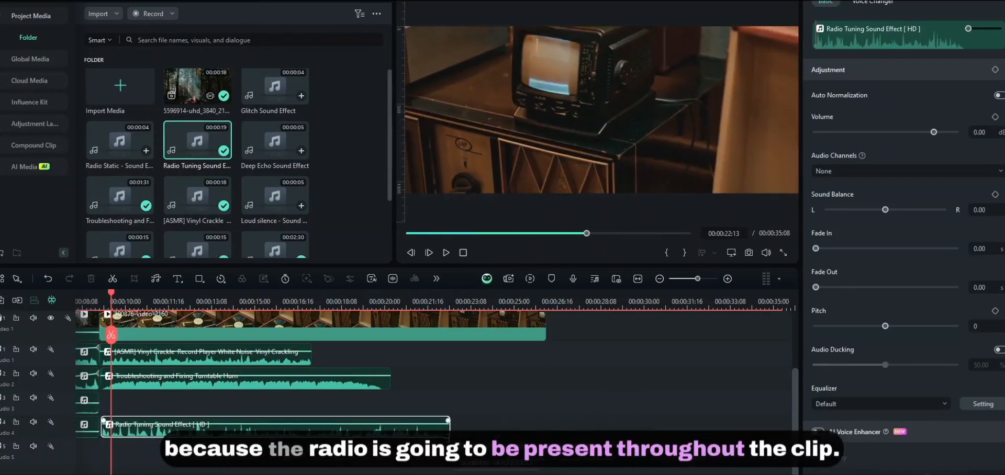
drag(541, 425, 439, 425)
mouse_move(111, 335)
mouse_down()
mouse_move(409, 339)
mouse_move(95, 336)
mouse_up()
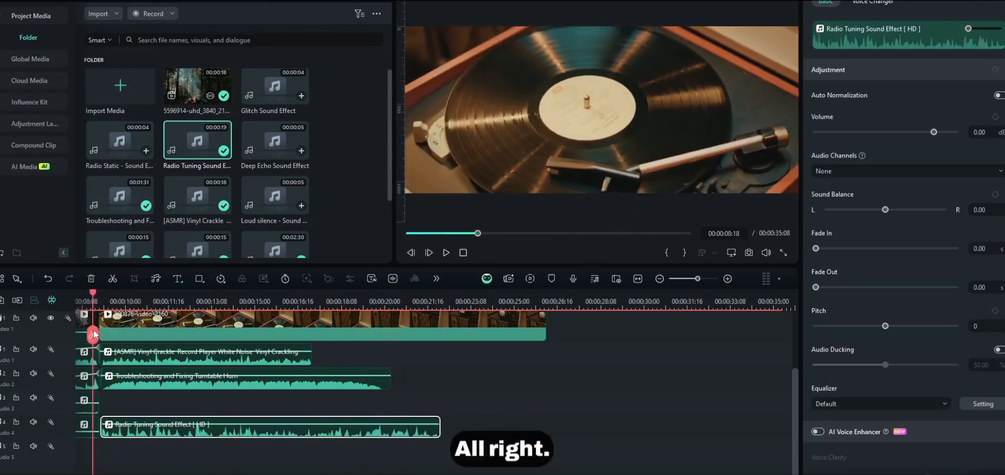
drag(155, 303, 227, 317)
drag(102, 294, 137, 293)
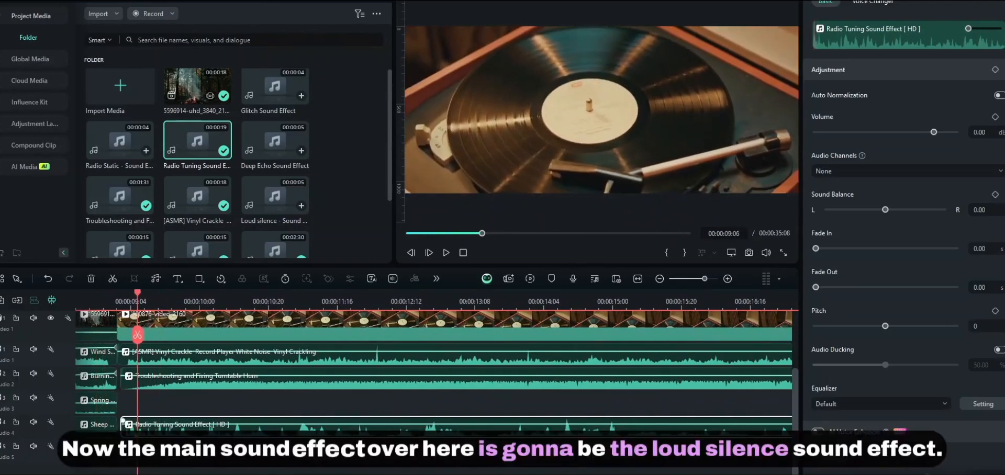
drag(140, 437, 137, 436)
click(149, 403)
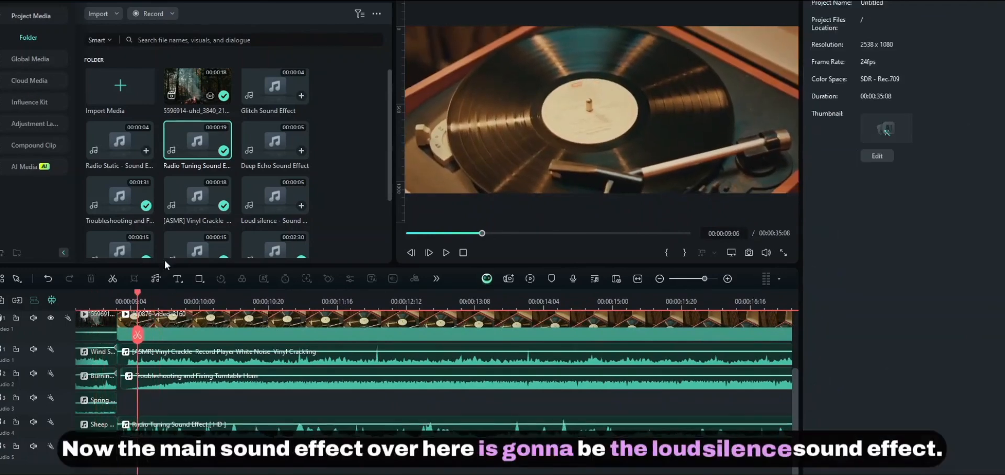
- Add the Loud silence sound effect to audio track 3 under the vinyl shot
scroll(186, 219, down, 3)
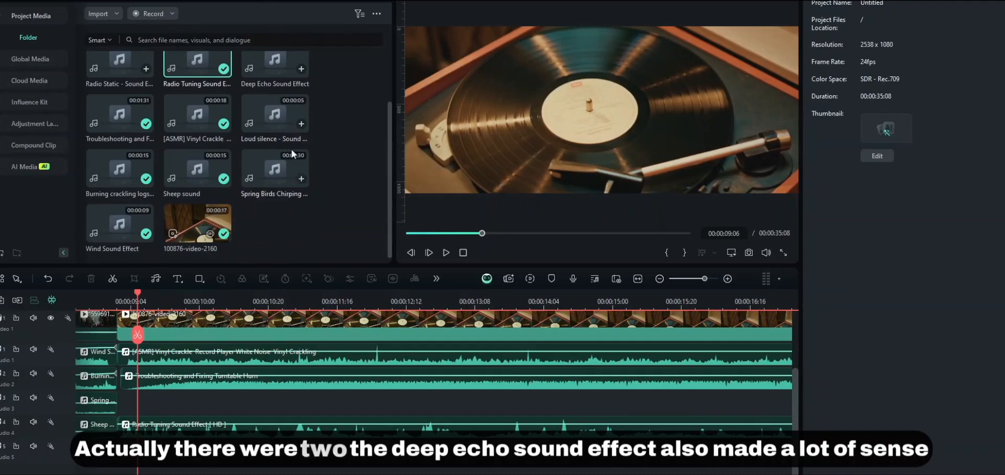
scroll(316, 157, up, 3)
drag(331, 213, 250, 152)
click(340, 222)
drag(336, 298, 283, 275)
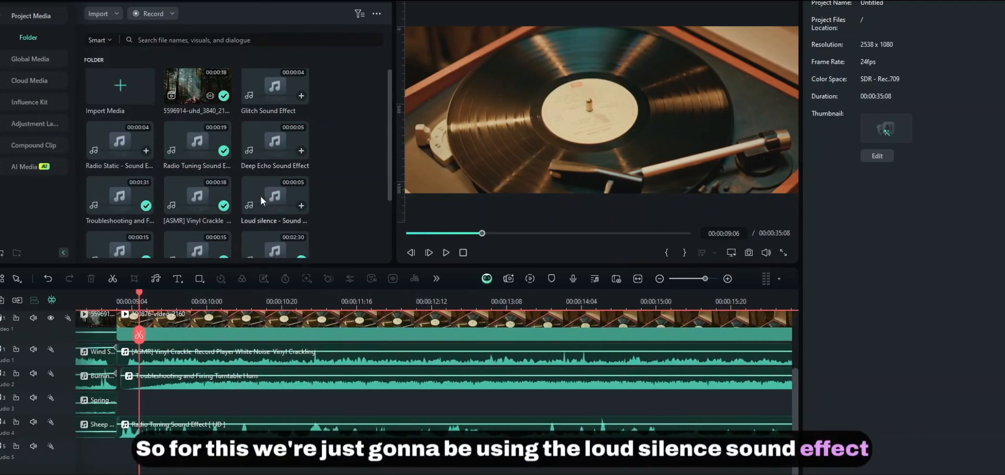
drag(269, 193, 129, 413)
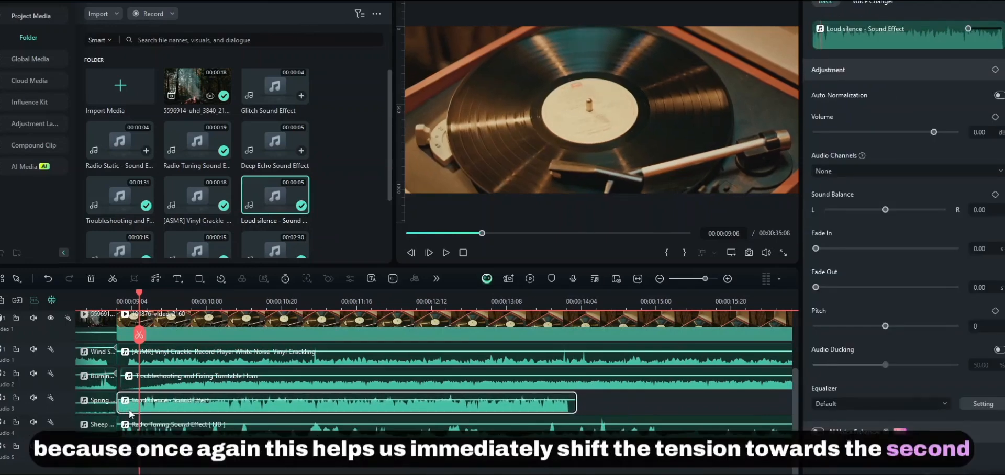
- Give the Loud silence clip a 3.25-second fade-out
click(150, 368)
click(107, 300)
drag(108, 299, 162, 329)
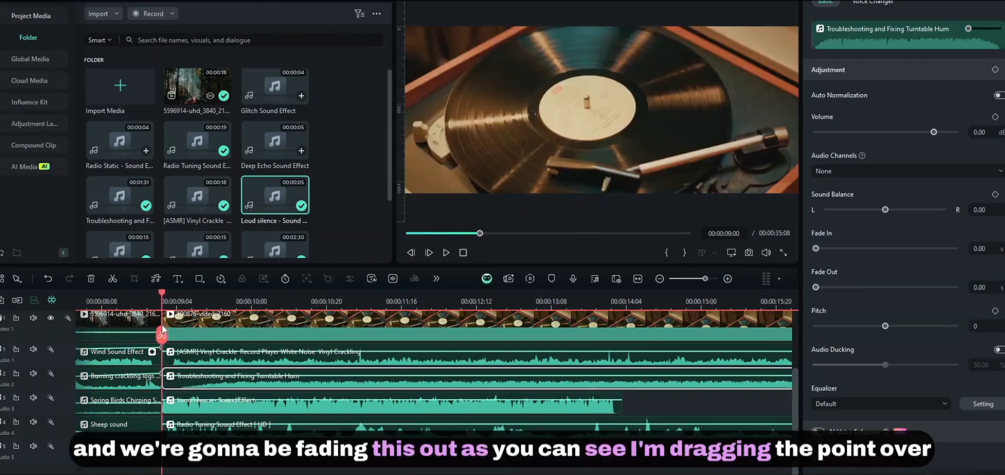
drag(215, 303, 194, 304)
click(303, 412)
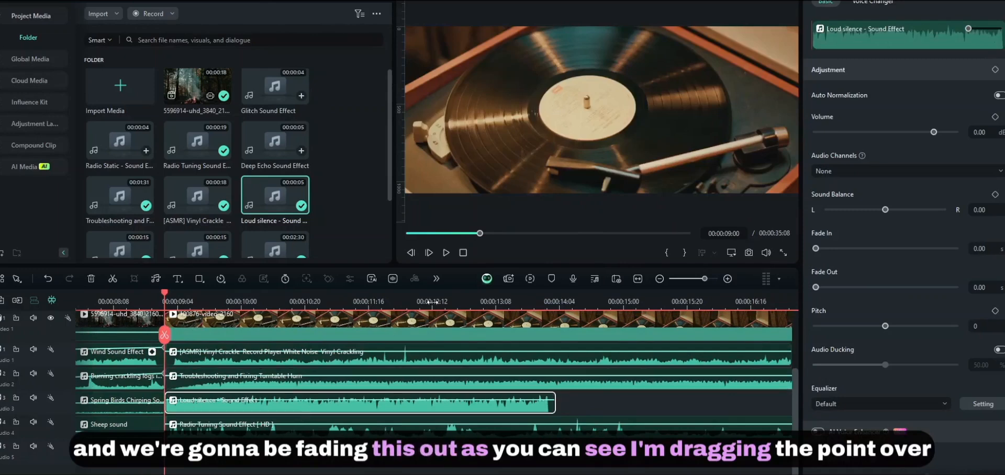
click(445, 300)
drag(549, 396, 334, 396)
drag(307, 396, 307, 397)
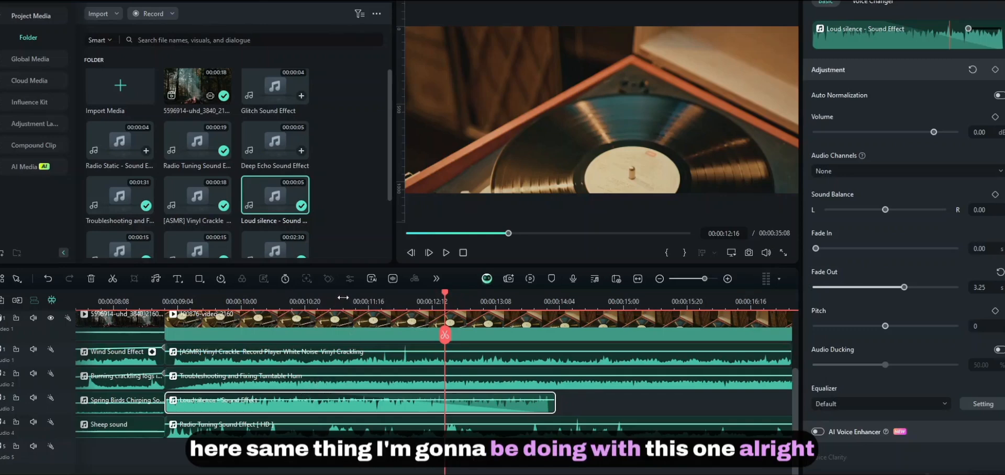
scroll(254, 302, down, 2)
- Fade out the ASMR Vinyl Crackle clip over 4.29 seconds
click(571, 358)
drag(591, 347, 453, 348)
click(359, 301)
drag(359, 302, 328, 304)
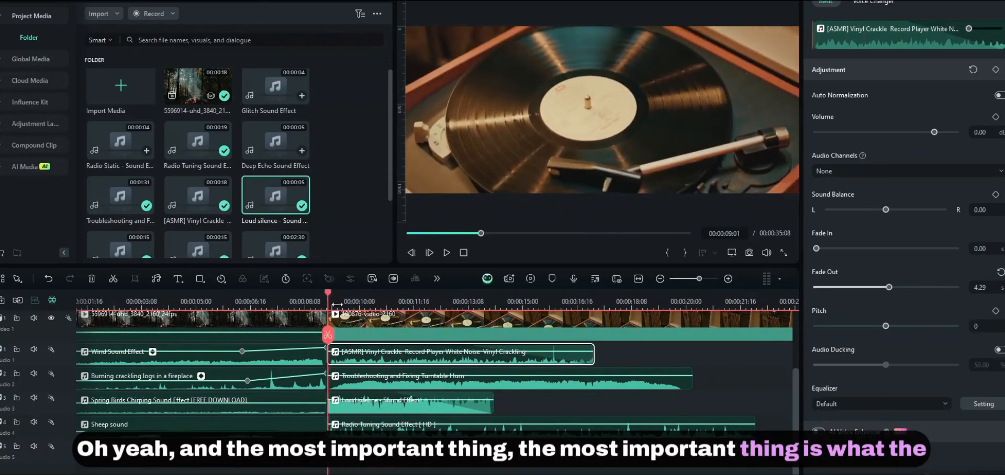
scroll(403, 301, up, 2)
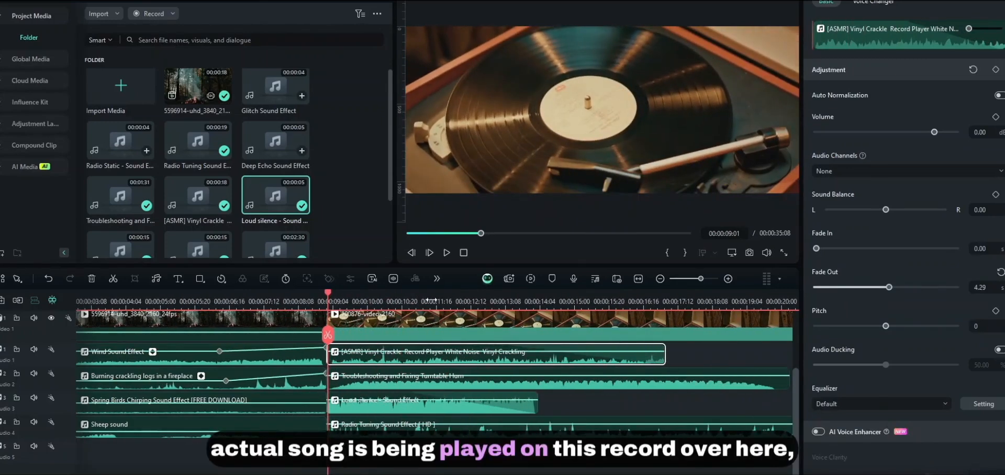
click(582, 403)
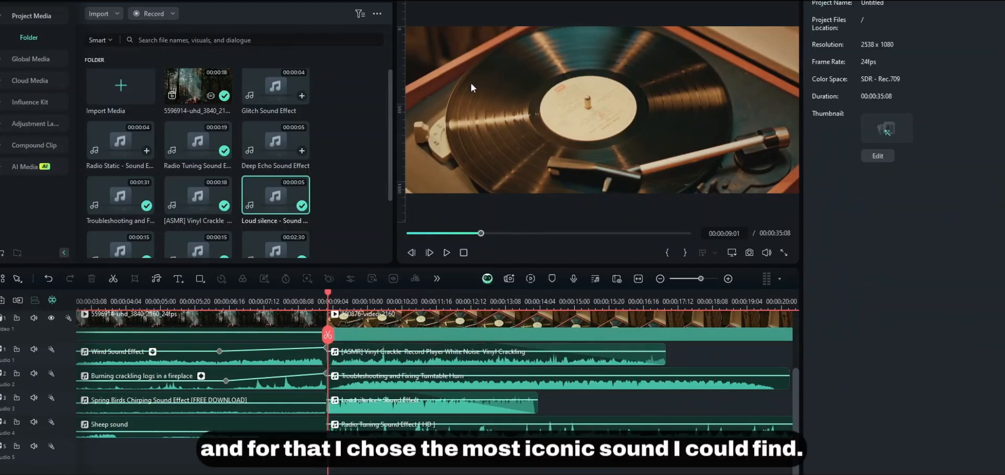
scroll(331, 215, down, 3)
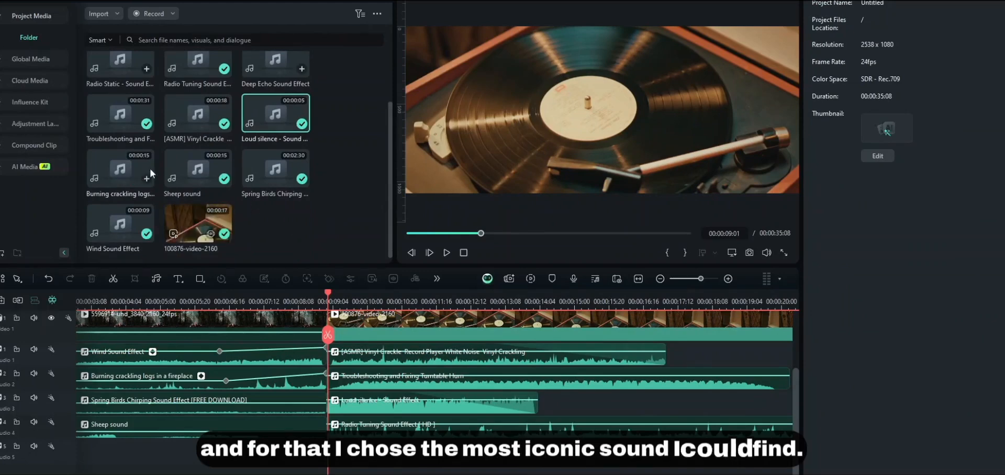
scroll(148, 162, up, 3)
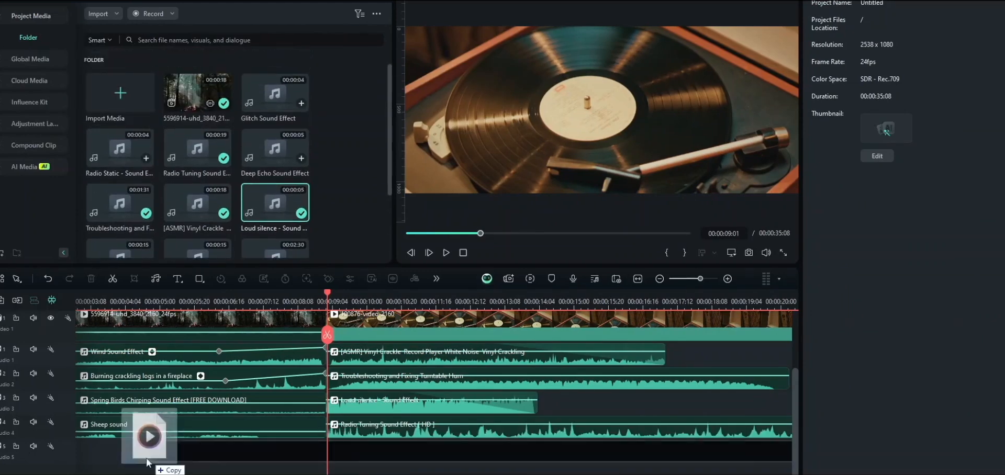
- Shift the Tiptoe Through the Tulips song on audio track 5 about five seconds earlier, with a 5.08 s fade-in
drag(149, 453, 81, 453)
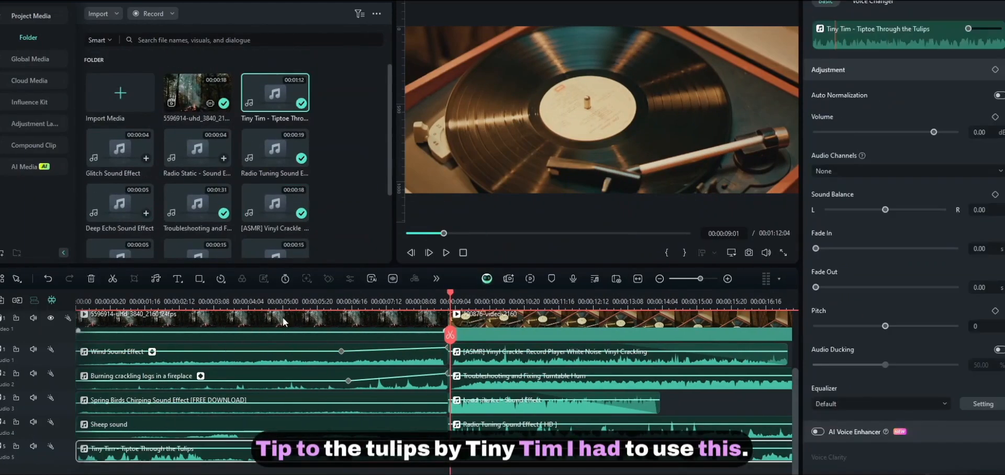
scroll(296, 308, down, 3)
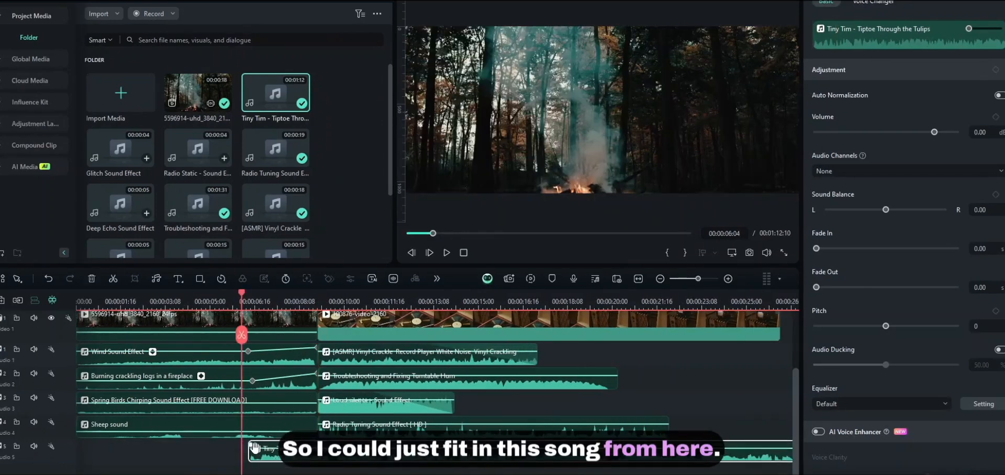
drag(255, 447, 253, 447)
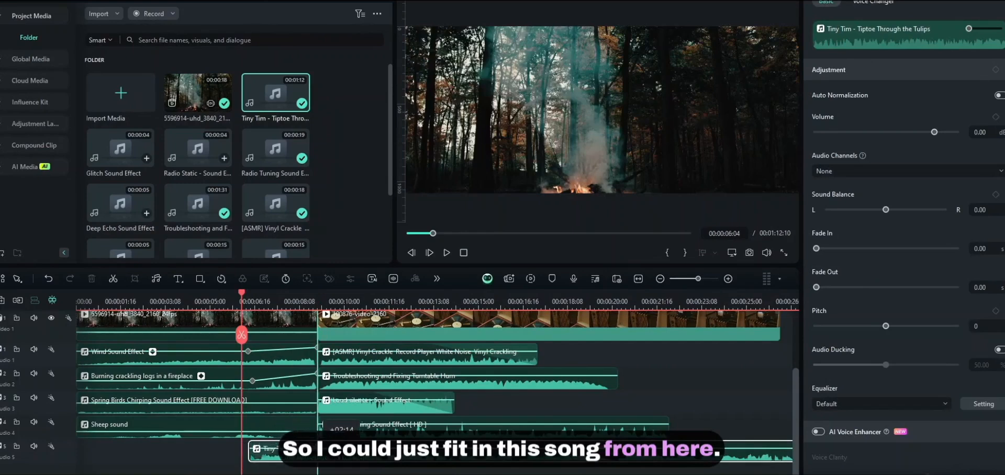
drag(376, 444, 383, 443)
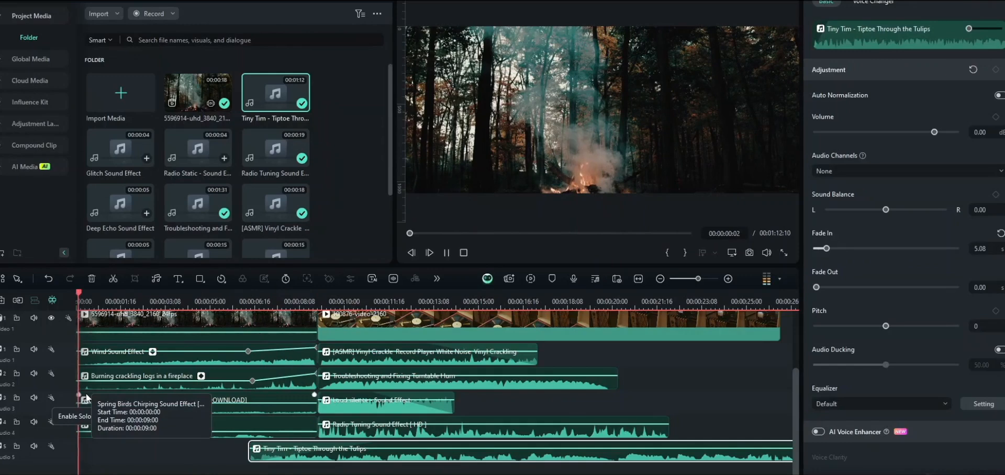
click(266, 474)
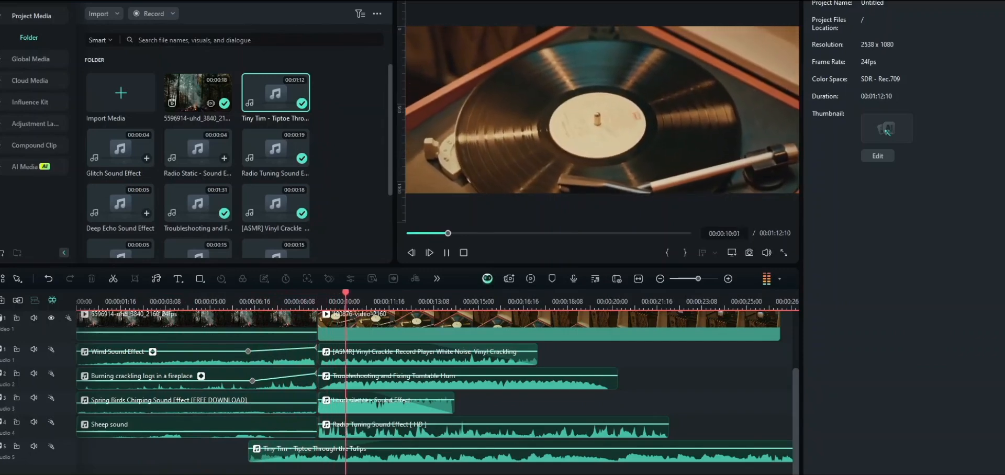
scroll(366, 321, down, 3)
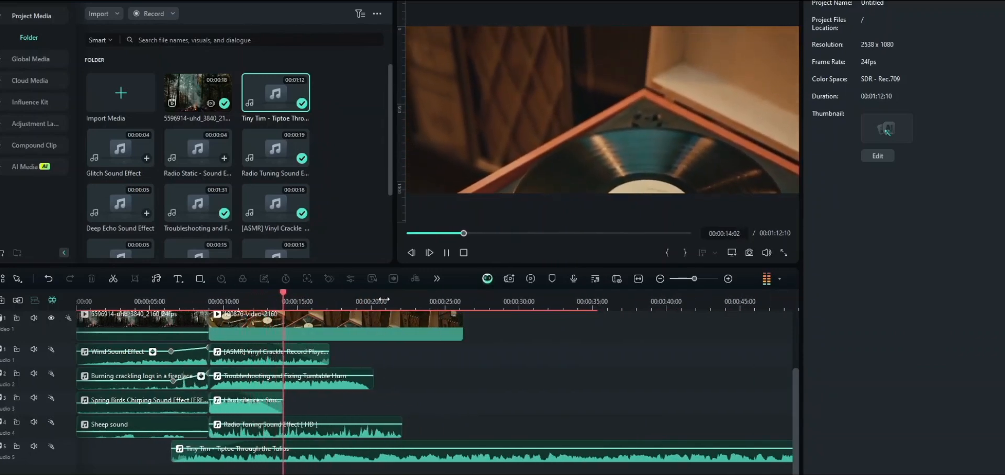
scroll(437, 305, up, 3)
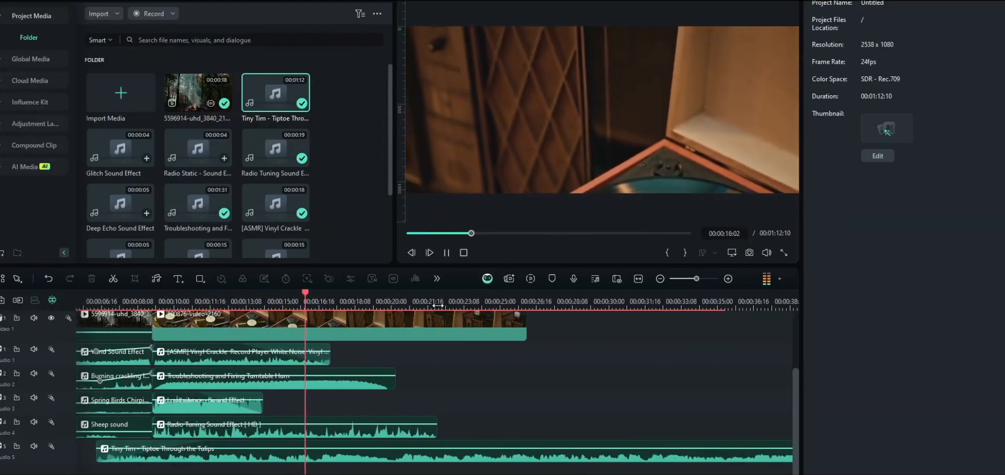
key(space)
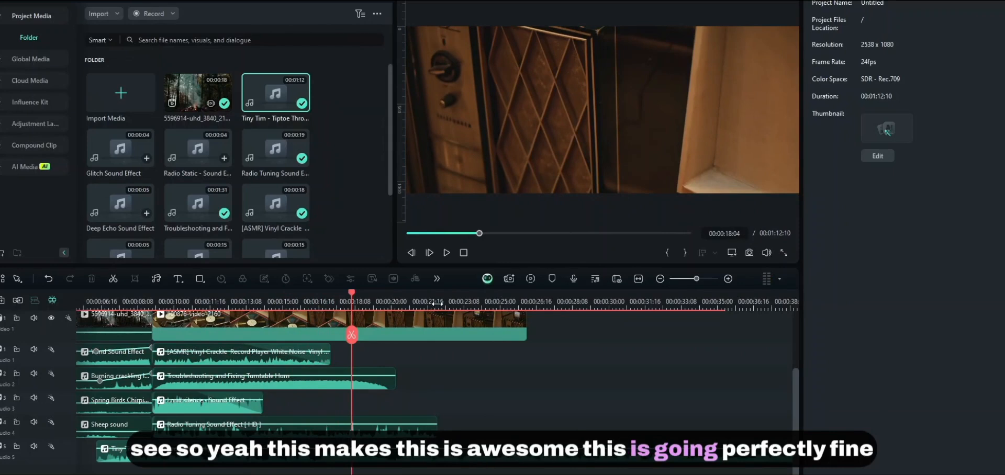
drag(409, 298, 526, 306)
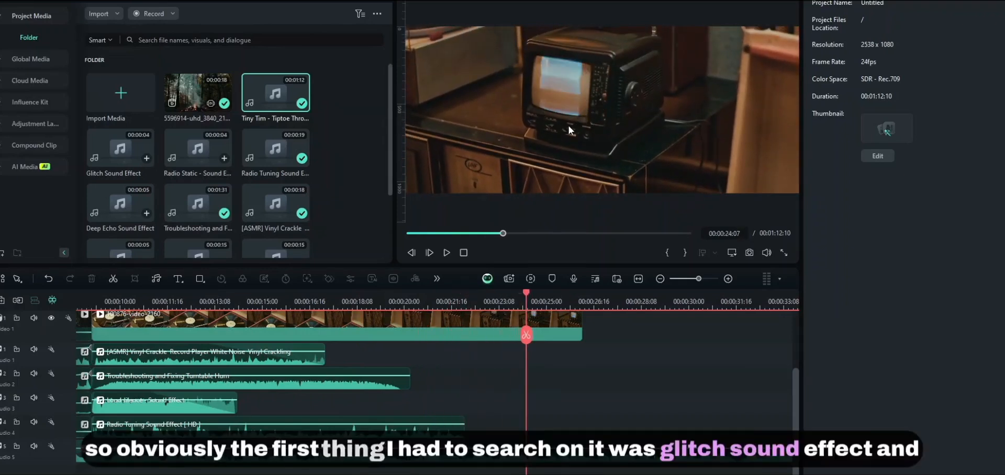
- Drop the Glitch Sound Effect on track 1 and Radio Static on track 3 near 20 s, then preview
drag(527, 295, 513, 286)
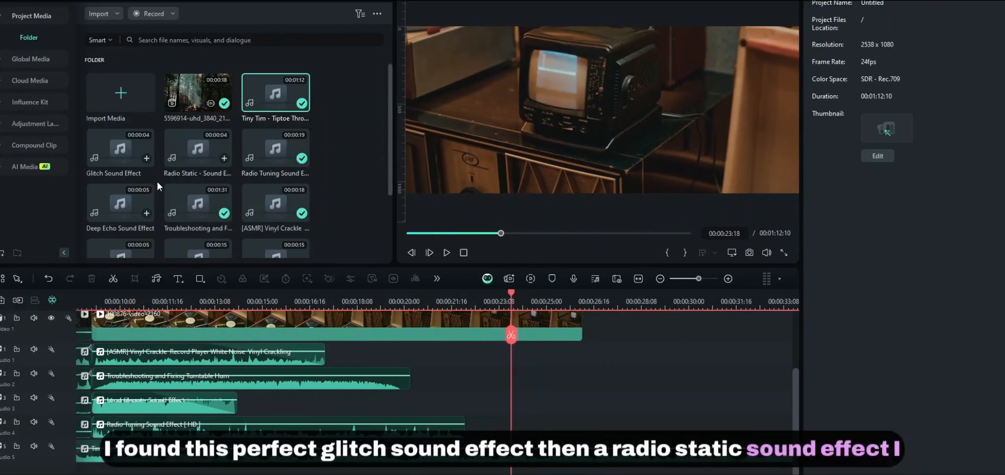
drag(121, 164, 445, 351)
drag(442, 299, 400, 337)
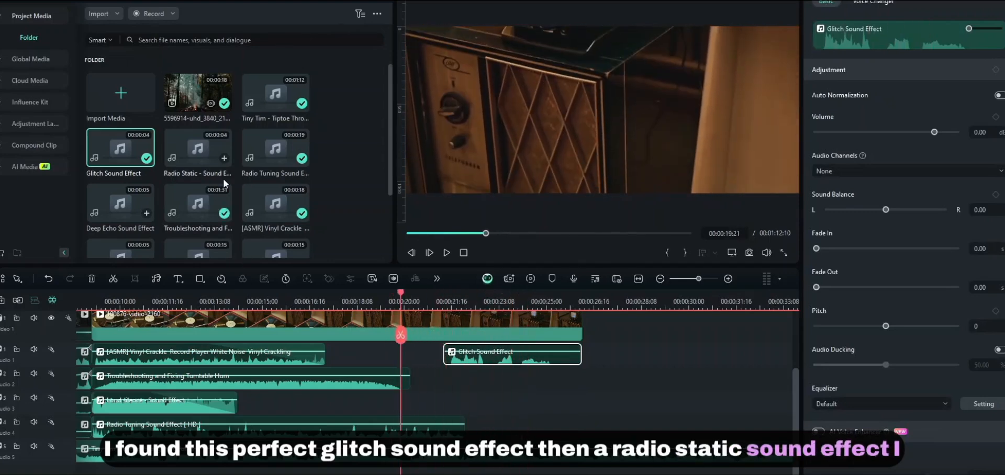
drag(212, 171, 417, 399)
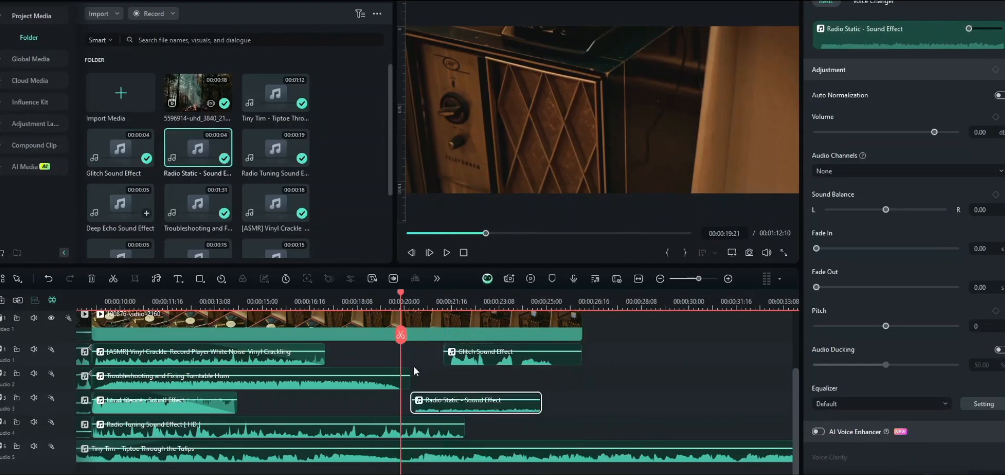
drag(401, 306, 311, 352)
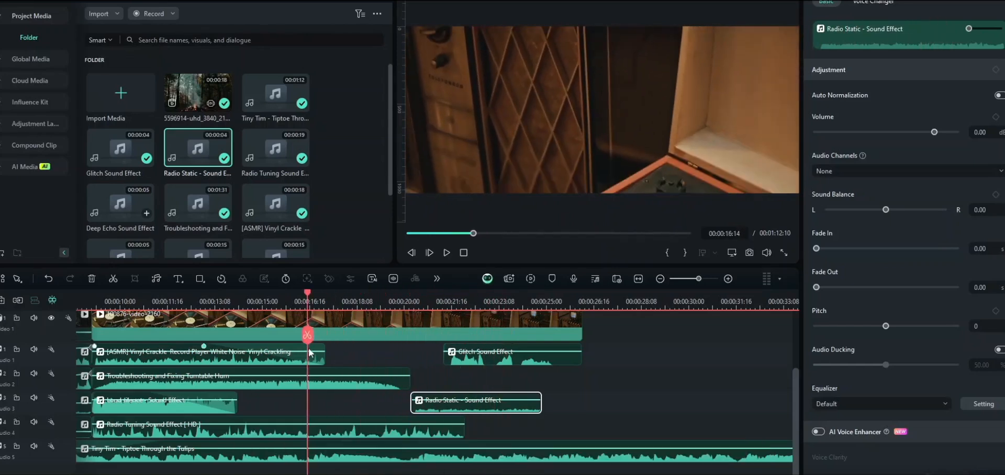
key(space)
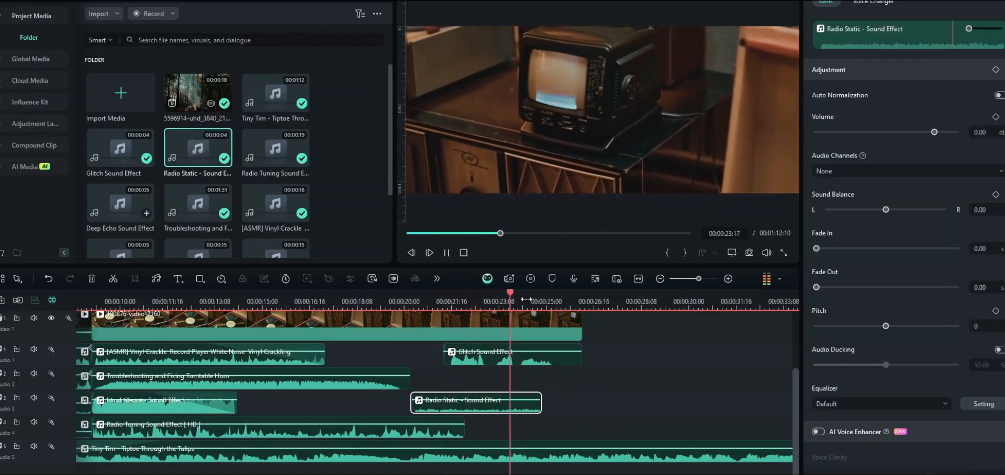
key(space)
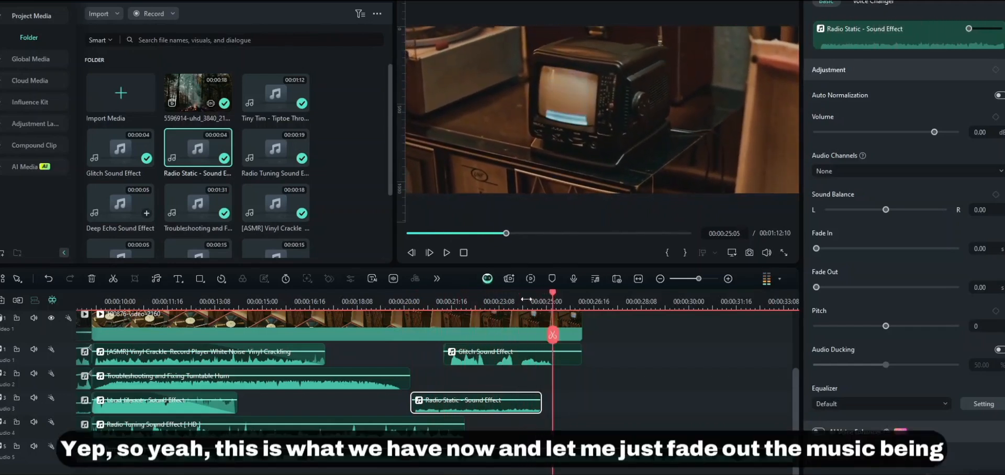
- Split the Tiny Tim song at the playhead, delete the rest, extend its end to 00:00:21:18, and preview
drag(382, 304, 411, 321)
click(430, 463)
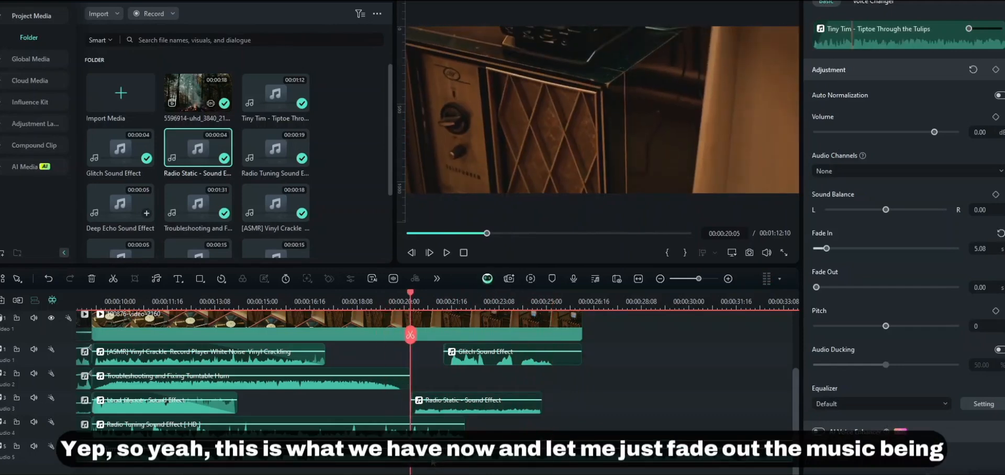
key(ctrl+b)
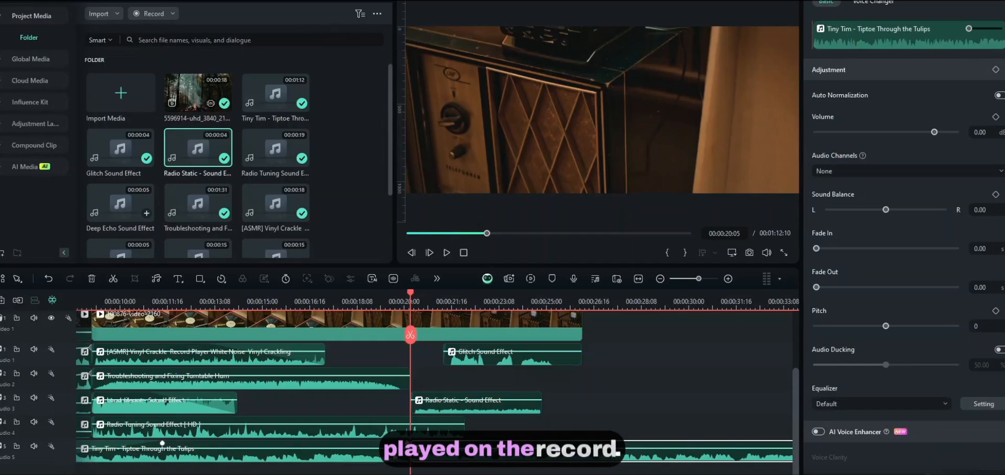
key(Delete)
drag(406, 454, 462, 456)
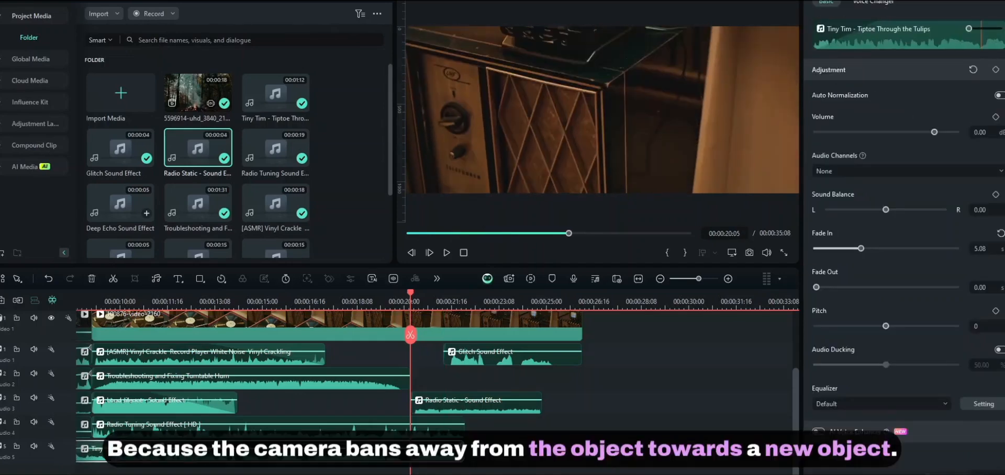
click(316, 299)
key(space)
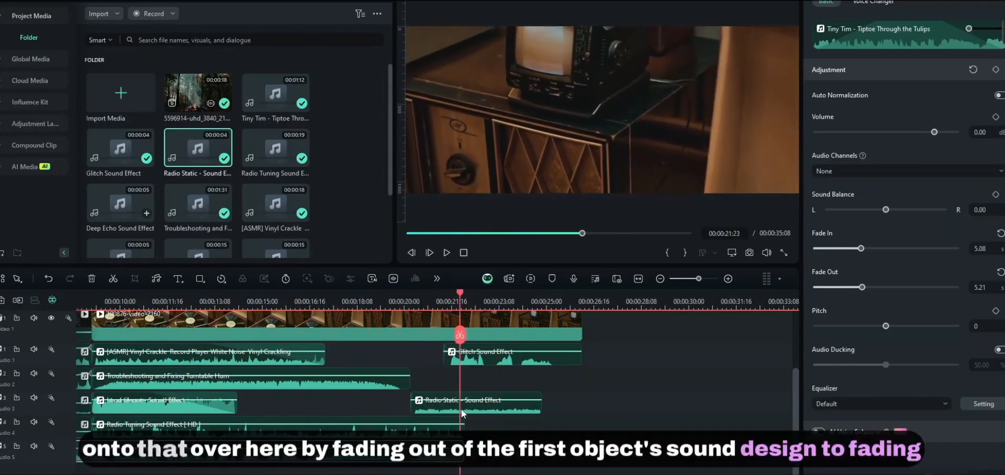
drag(599, 406, 424, 361)
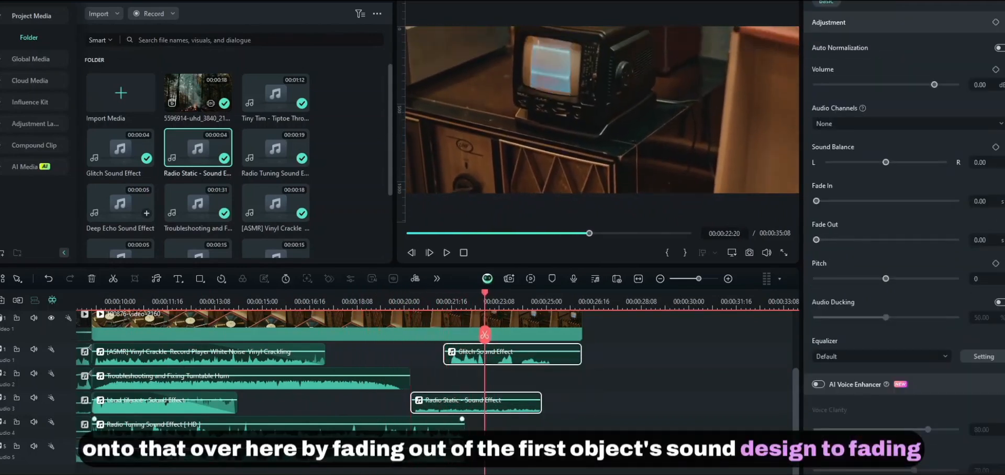
drag(361, 471, 207, 352)
drag(229, 303, 159, 304)
click(330, 299)
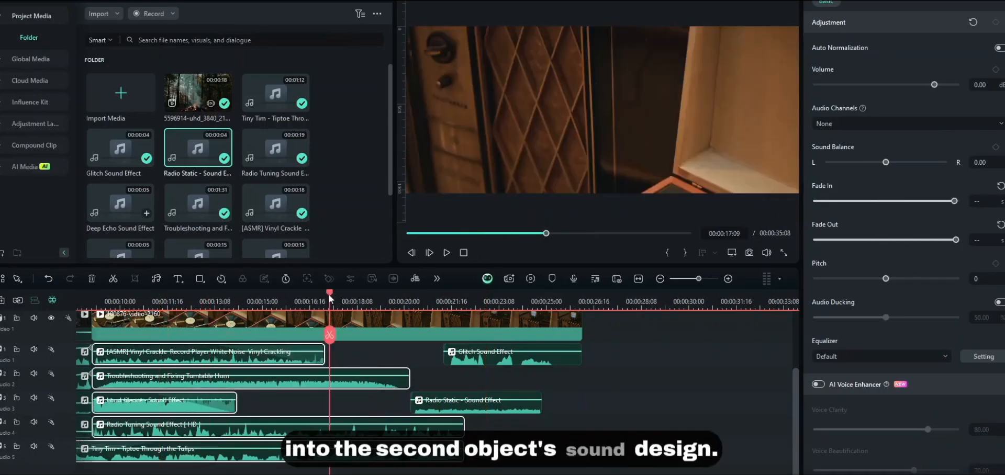
drag(333, 298, 484, 300)
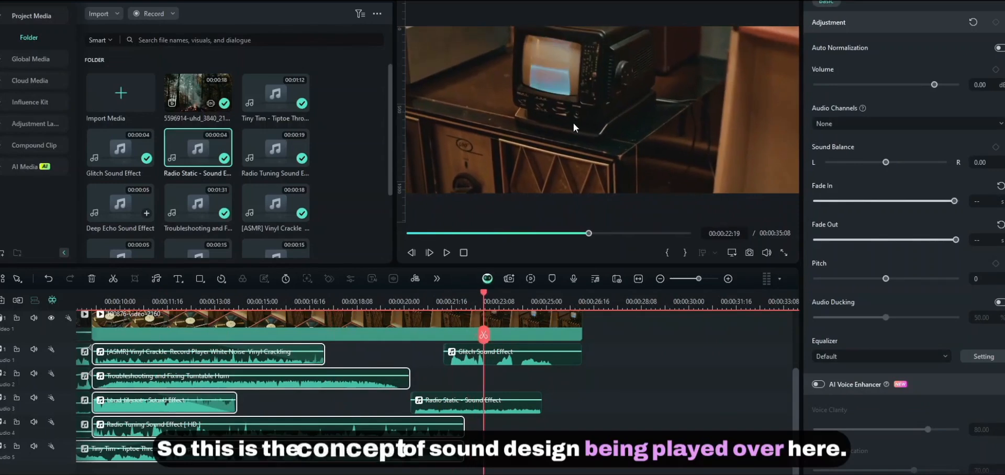
click(411, 300)
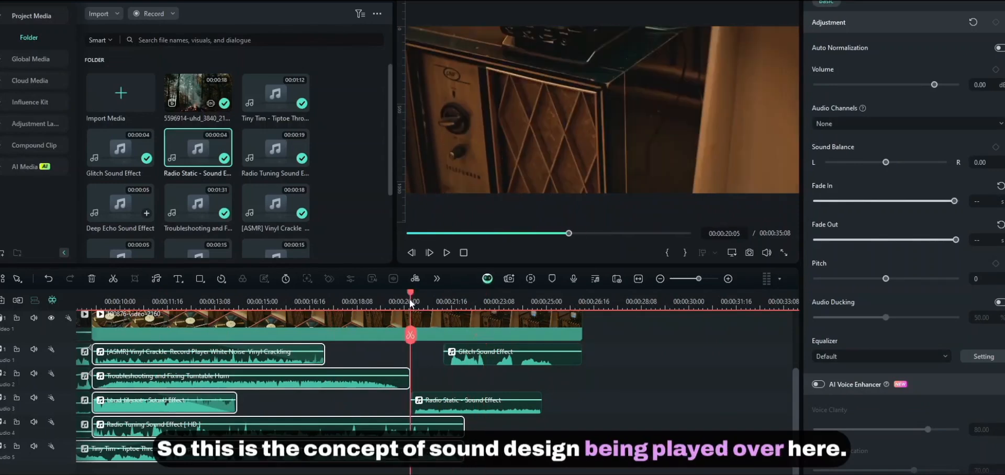
click(573, 390)
key(space)
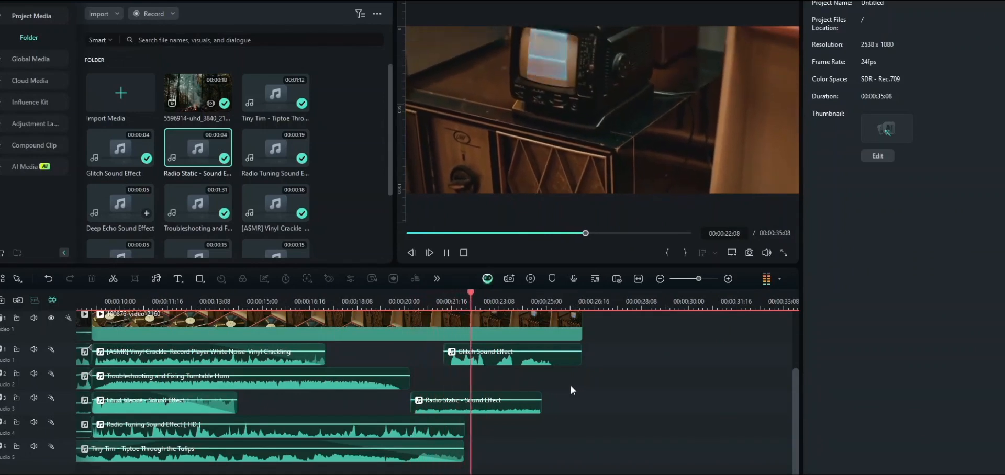
- Place the Deep Echo Sound Effect on Audio 5 at the playhead, around 00:00:24:12
key(space)
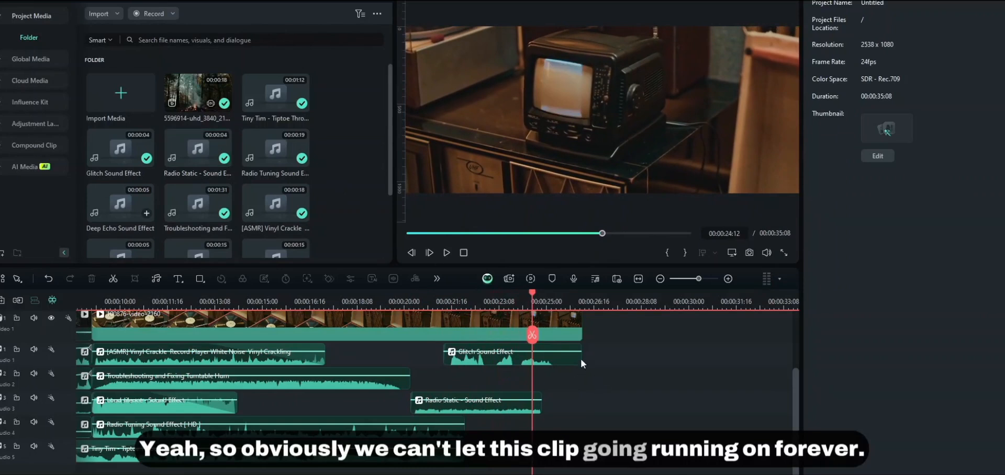
mouse_move(532, 296)
mouse_down()
mouse_move(497, 299)
mouse_move(533, 303)
mouse_up()
scroll(198, 220, down, 3)
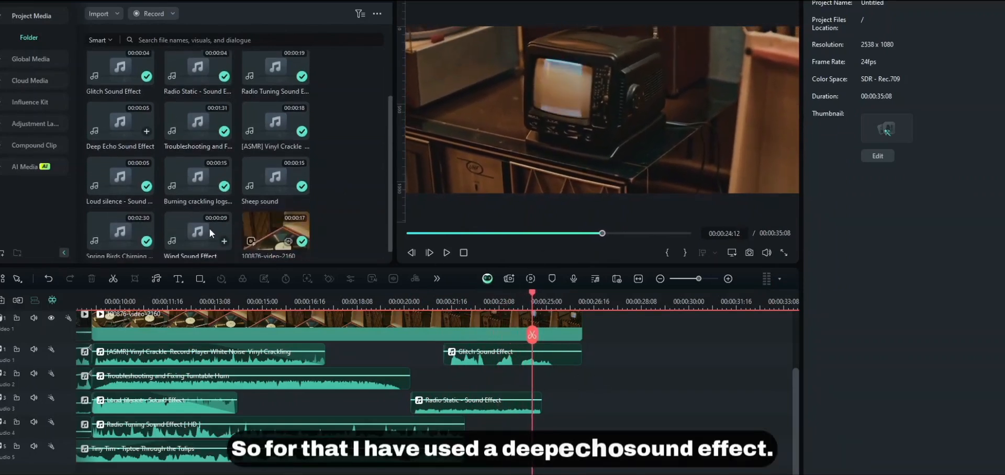
scroll(241, 199, up, 3)
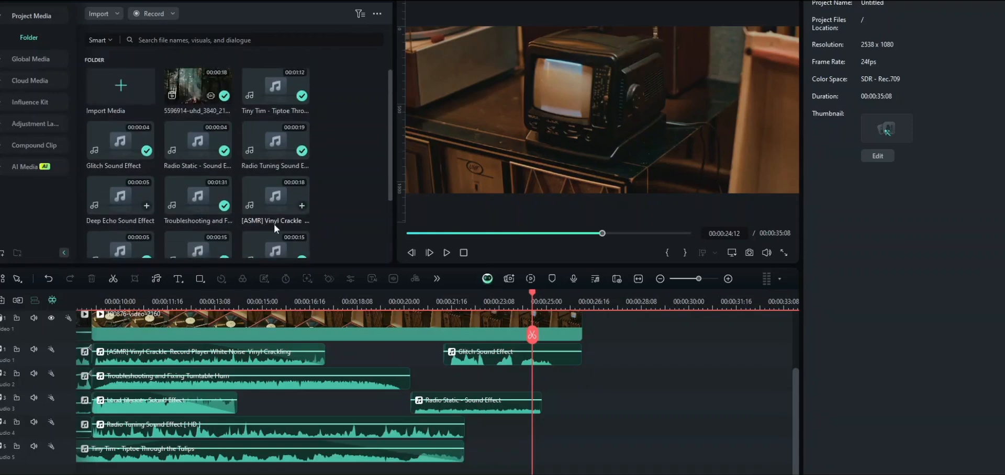
scroll(274, 224, down, 2)
scroll(184, 195, up, 2)
click(122, 198)
drag(122, 199, 543, 450)
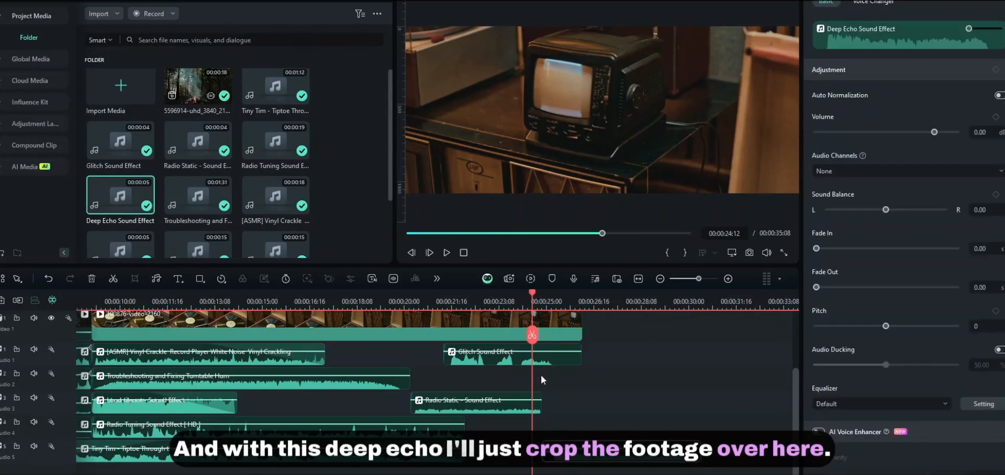
- Play back the ending to check the record-player clip now cuts off at 00:00:25:10
drag(534, 305, 556, 370)
drag(558, 299, 472, 312)
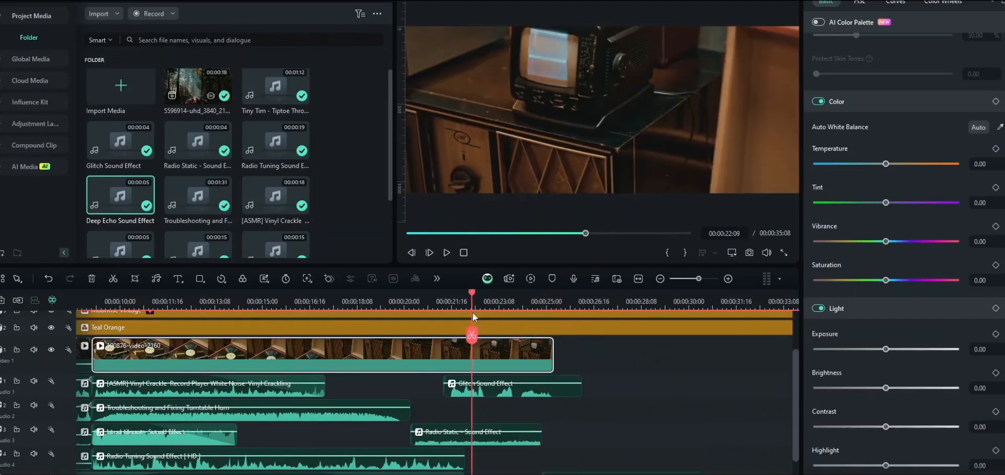
key(space)
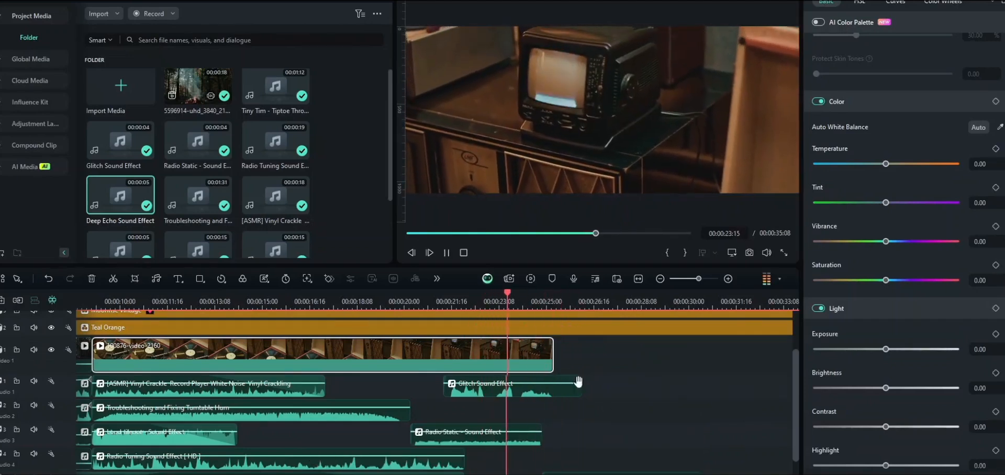
click(642, 435)
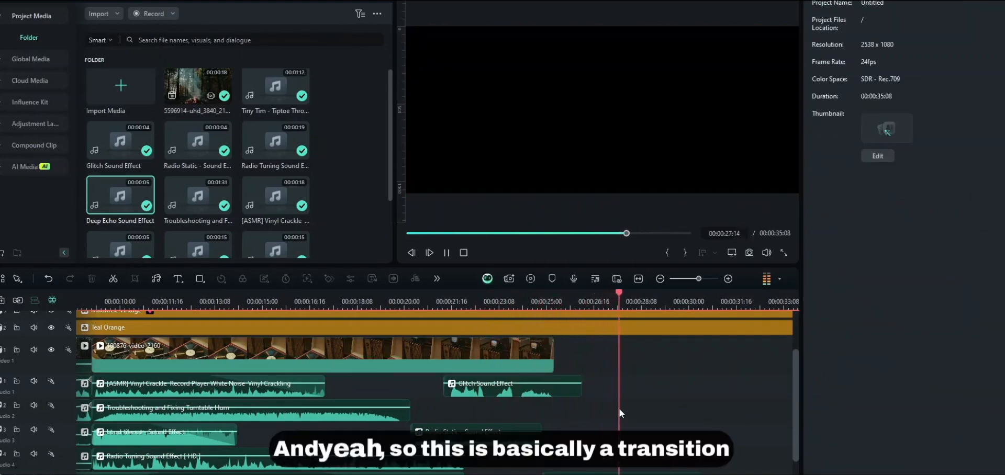
key(space)
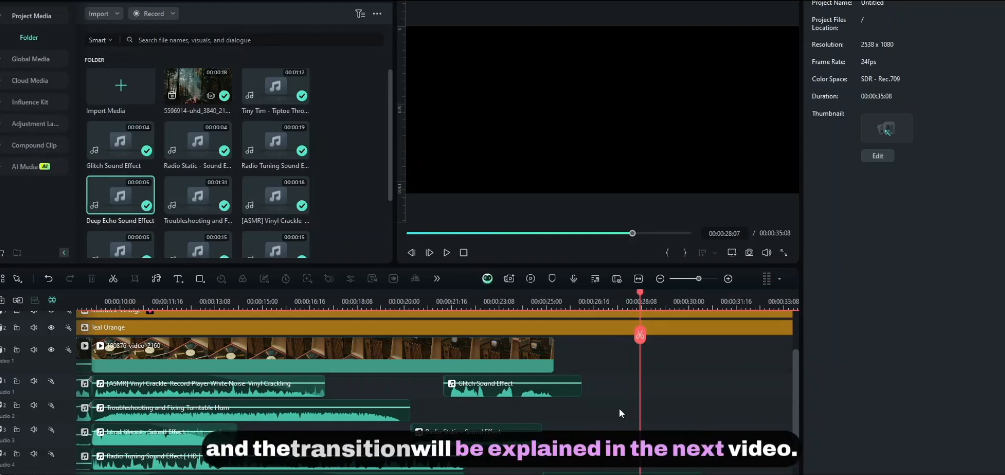
click(550, 303)
drag(550, 304, 557, 303)
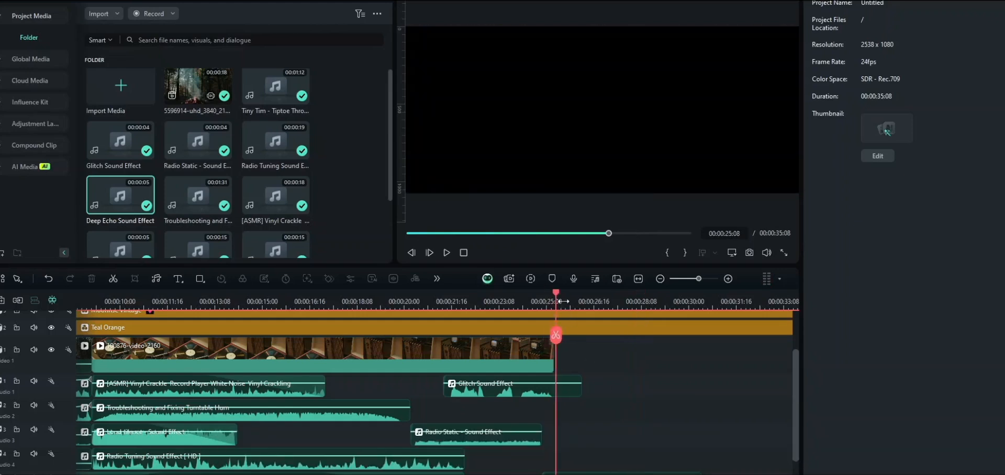
scroll(483, 314, down, 2)
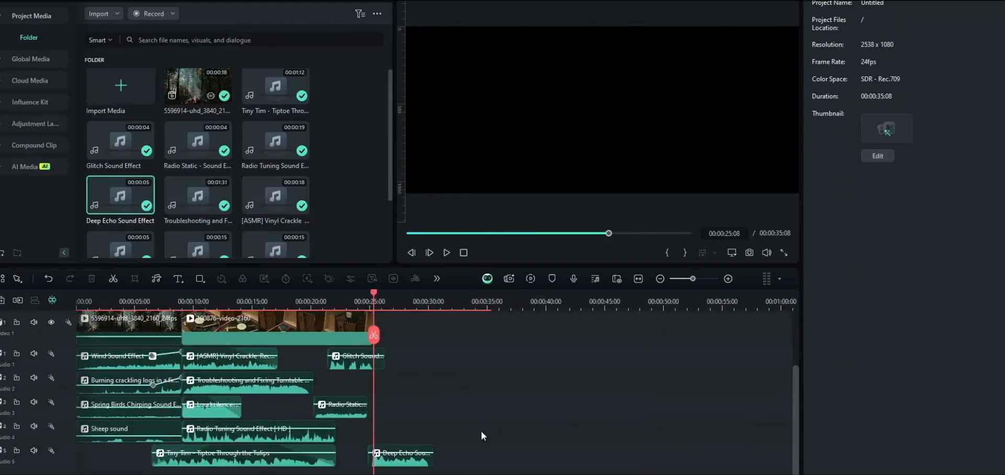
click(359, 390)
scroll(359, 390, down, 1)
drag(486, 472, 120, 284)
scroll(485, 436, down, 2)
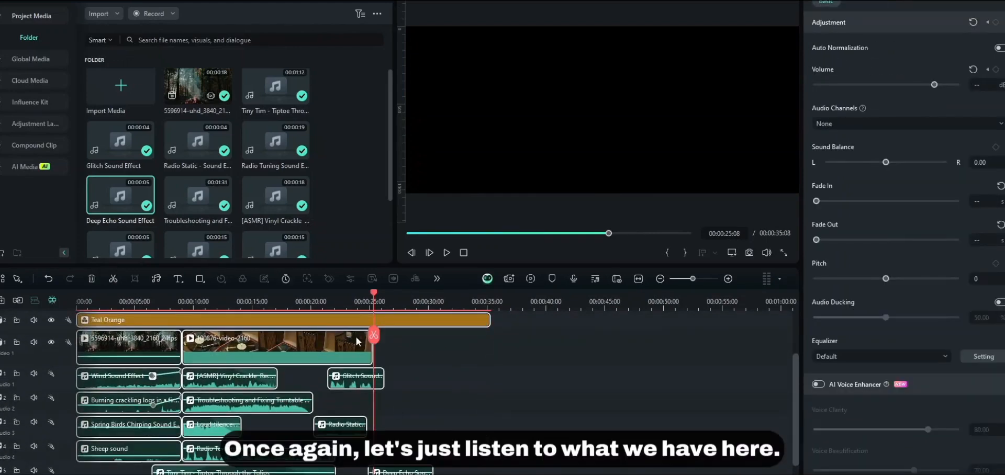
drag(375, 308, 52, 312)
scroll(152, 309, up, 2)
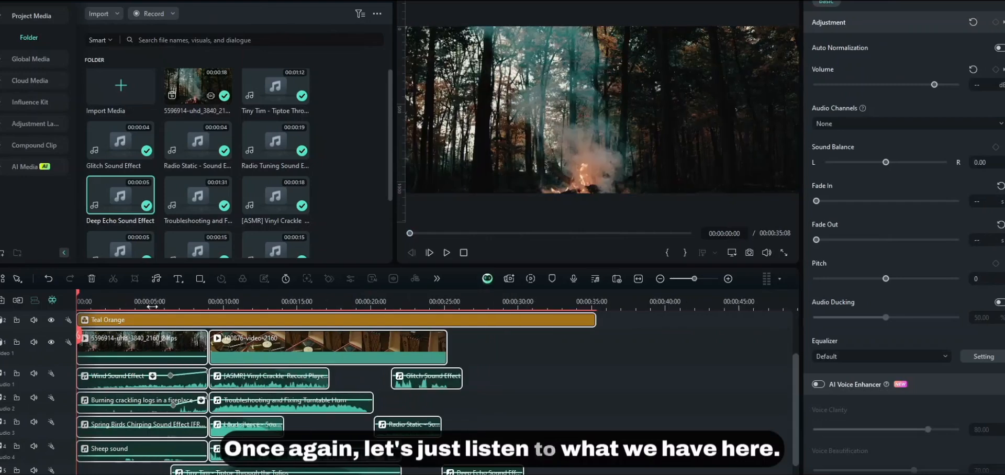
scroll(173, 309, up, 2)
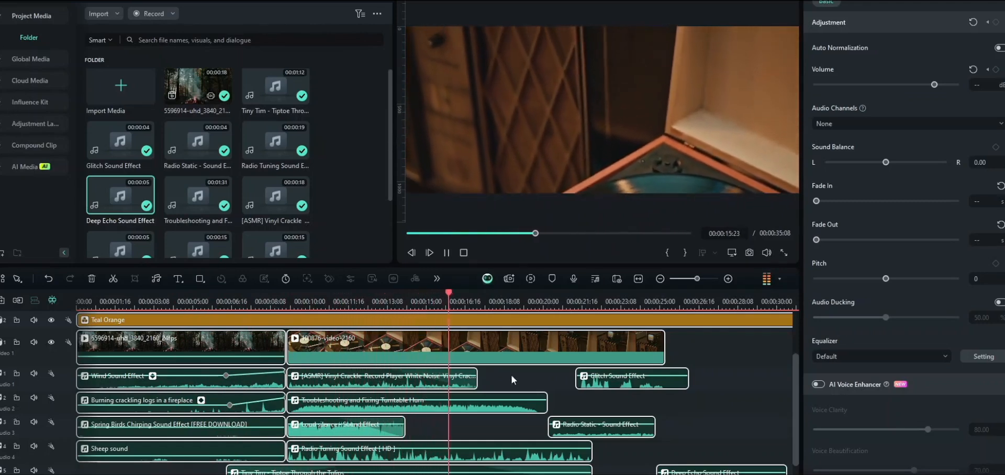
click(721, 411)
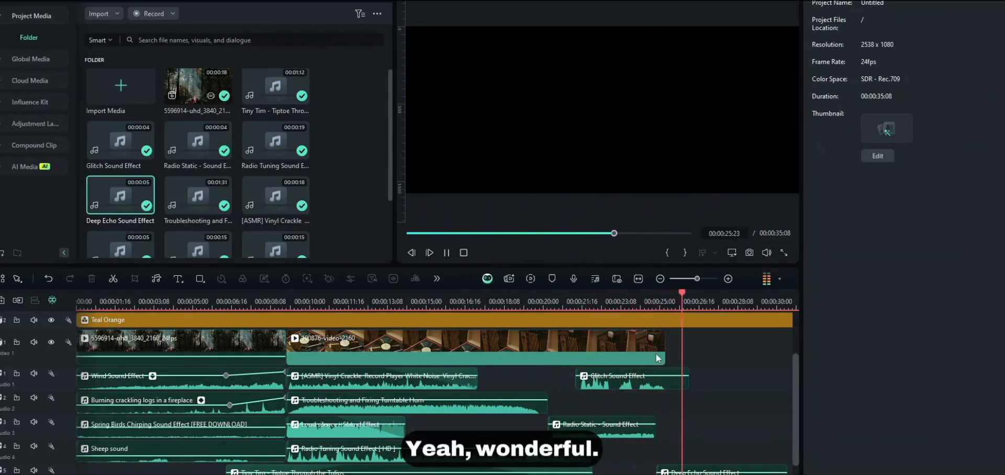
key(space)
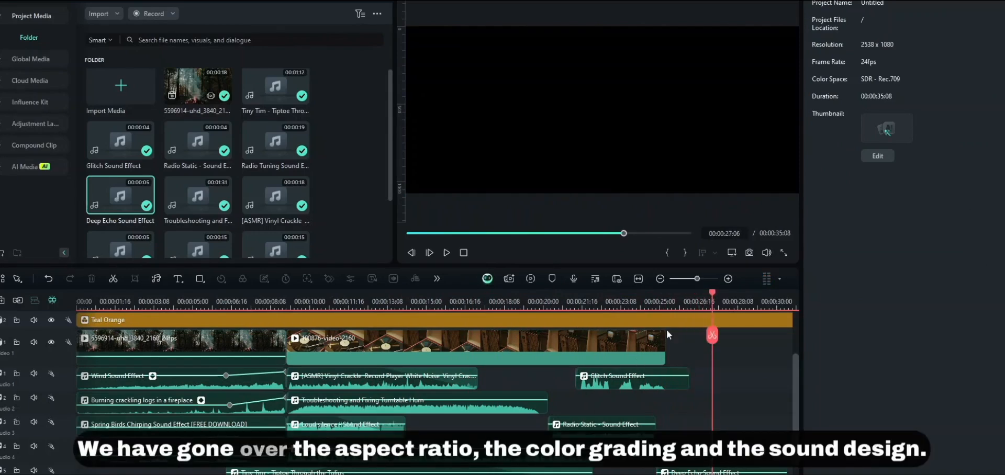
scroll(504, 317, down, 2)
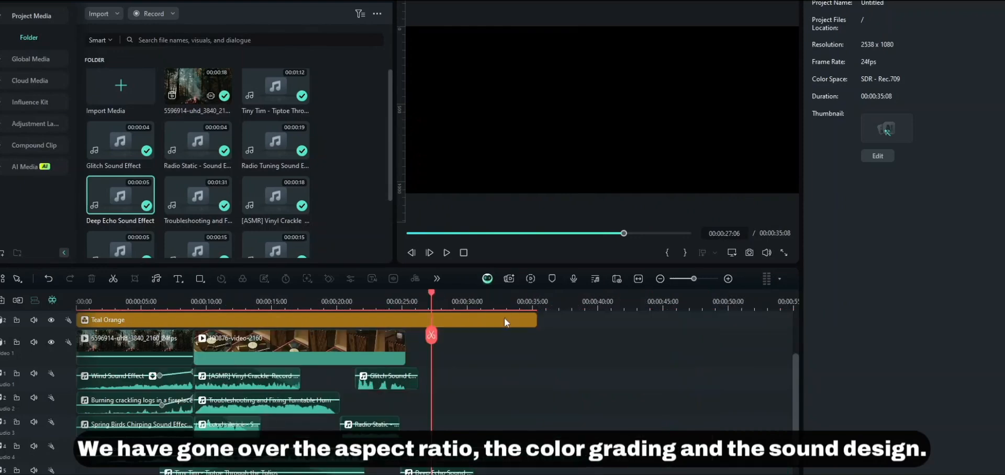
scroll(511, 365, up, 3)
scroll(533, 400, down, 4)
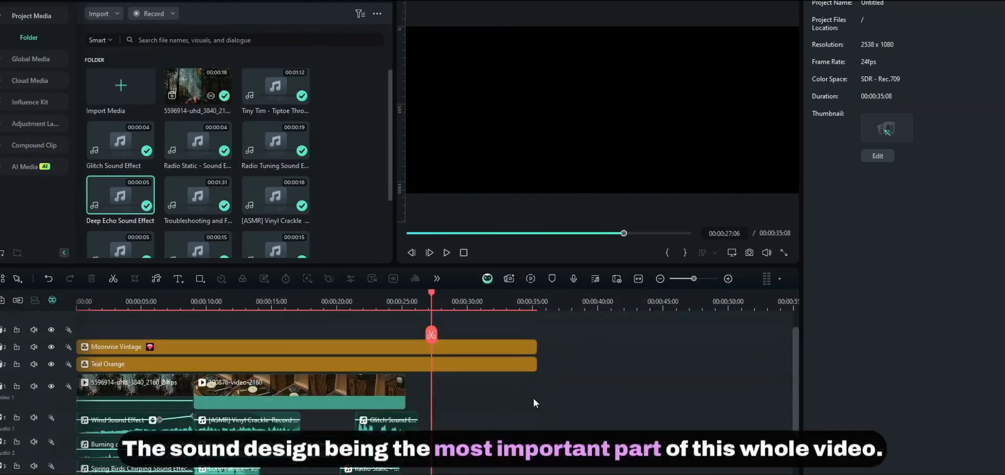
drag(575, 468, 108, 333)
drag(526, 437, 89, 300)
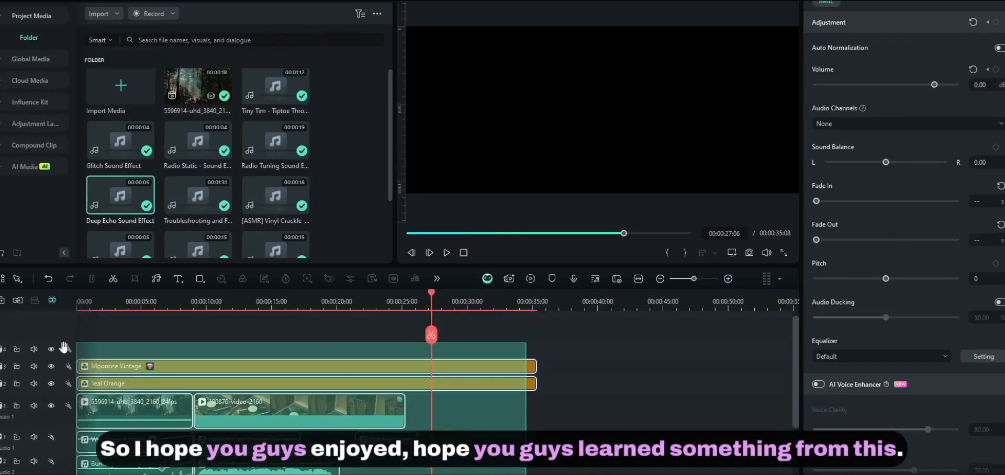
click(566, 376)
scroll(571, 384, down, 3)
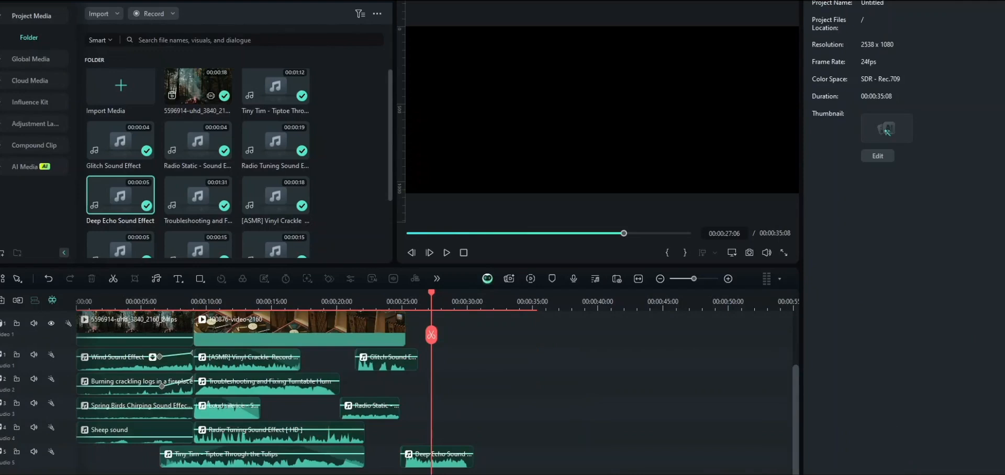
scroll(594, 461, up, 2)
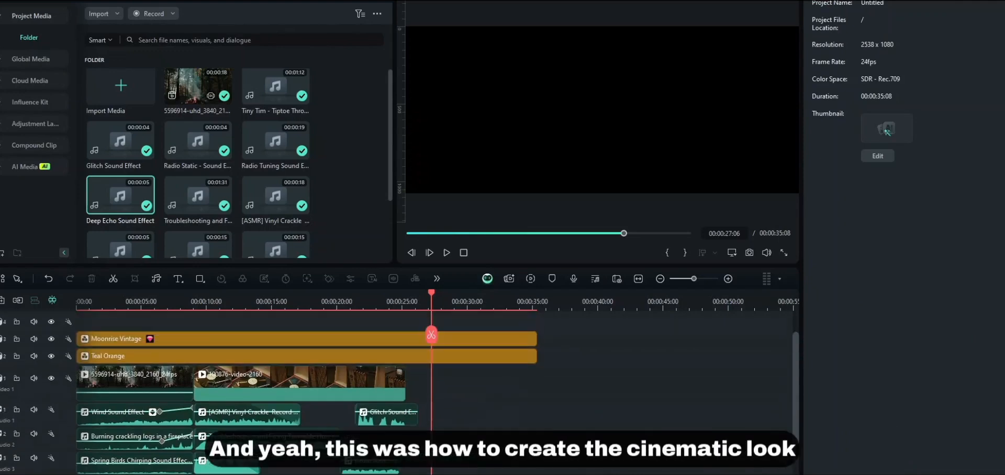
scroll(434, 393, down, 1)
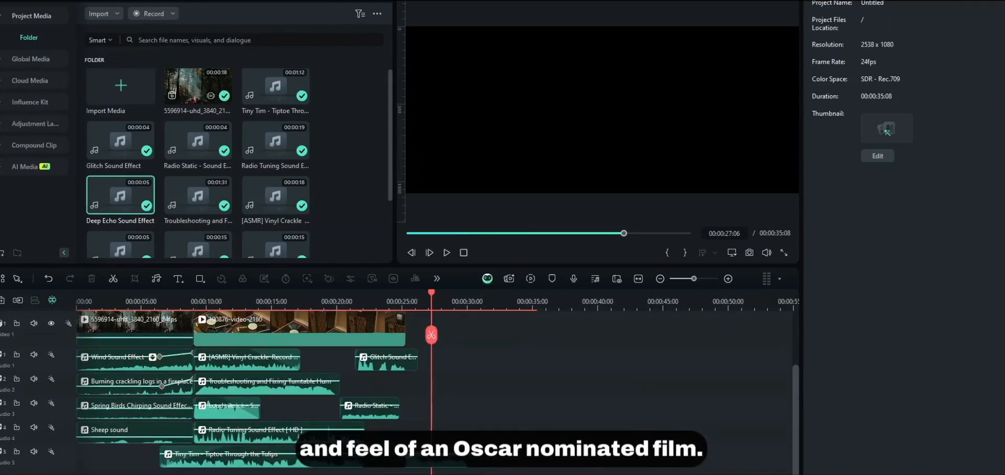